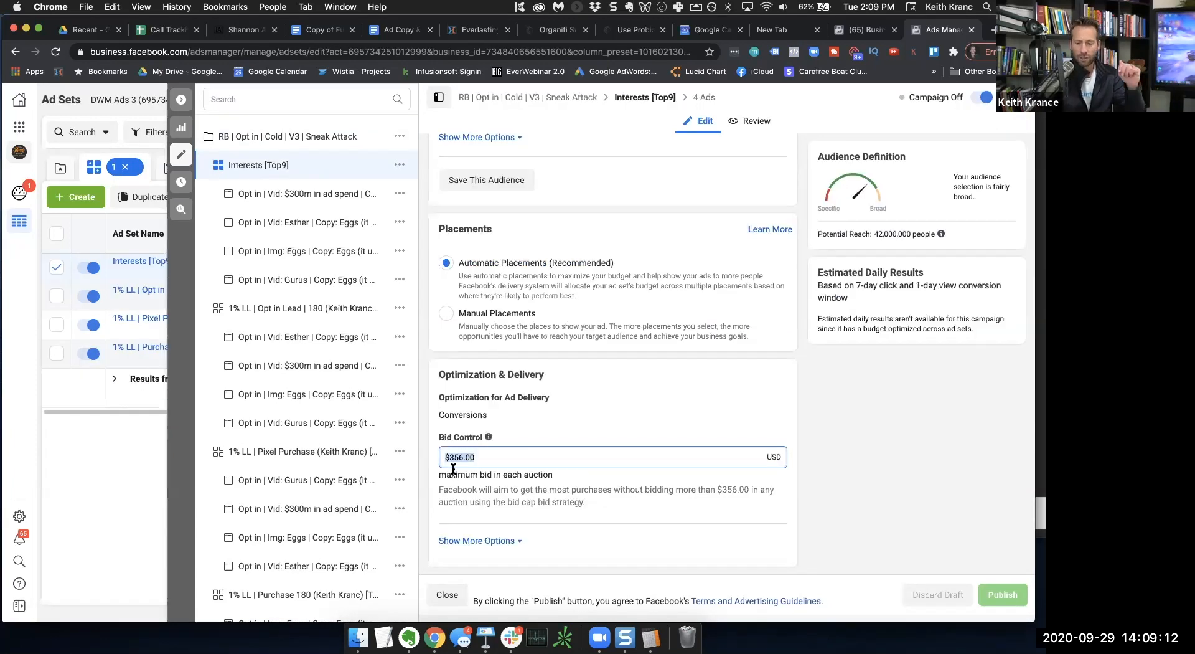
Step: Examine the Bid Control amount of the Interests [Top9] ad set and close its editor
{"action": "left_click", "coordinate": [463, 456]}
{"action": "triple_click", "coordinate": [463, 456]}
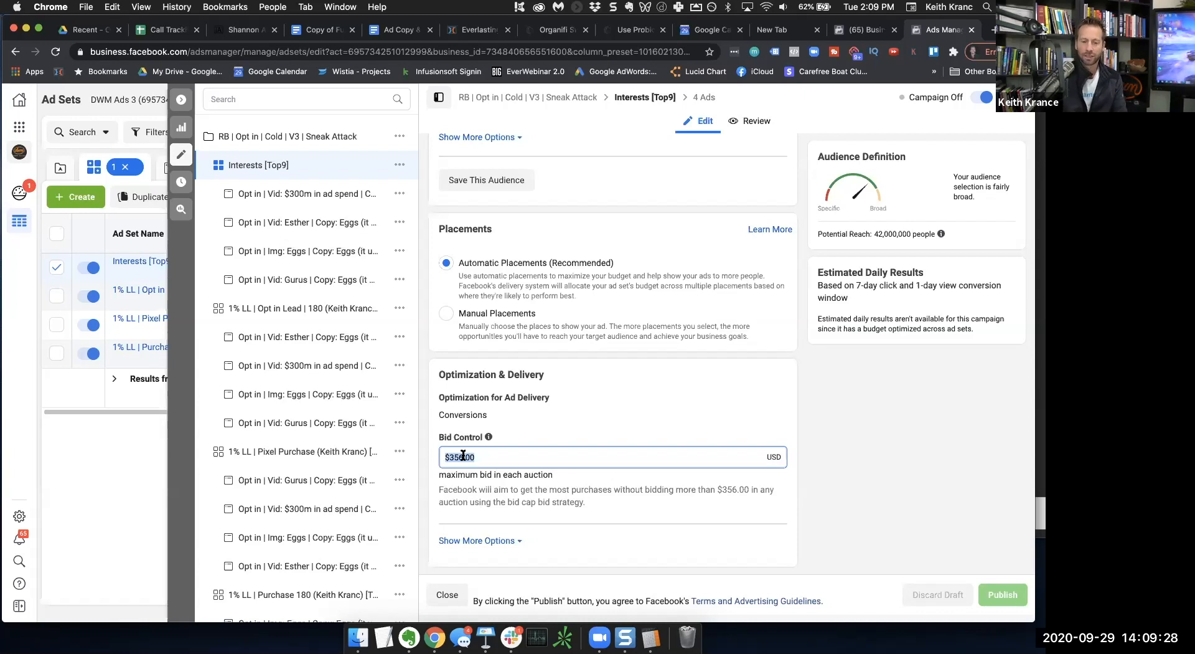
{"action": "left_click_drag", "start_coordinate": [491, 458], "coordinate": [438, 460]}
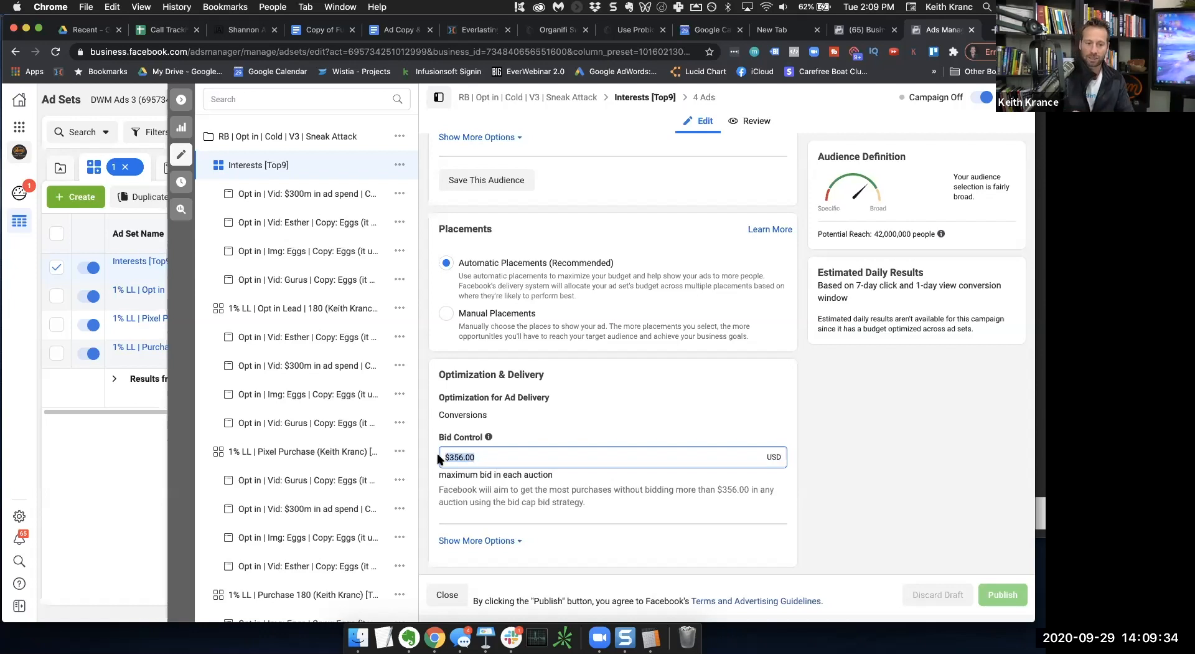
{"action": "left_click", "coordinate": [182, 100]}
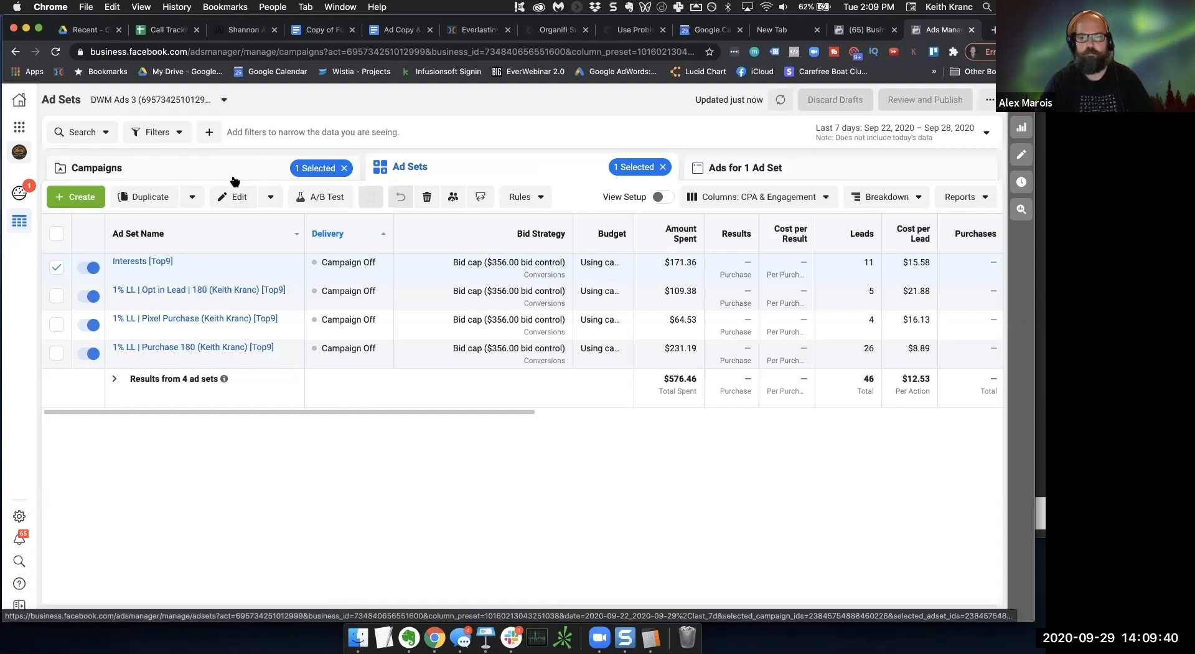
Step: Return to the campaign list and widen the Budget column so the full amounts can be read
{"action": "left_click", "coordinate": [234, 181]}
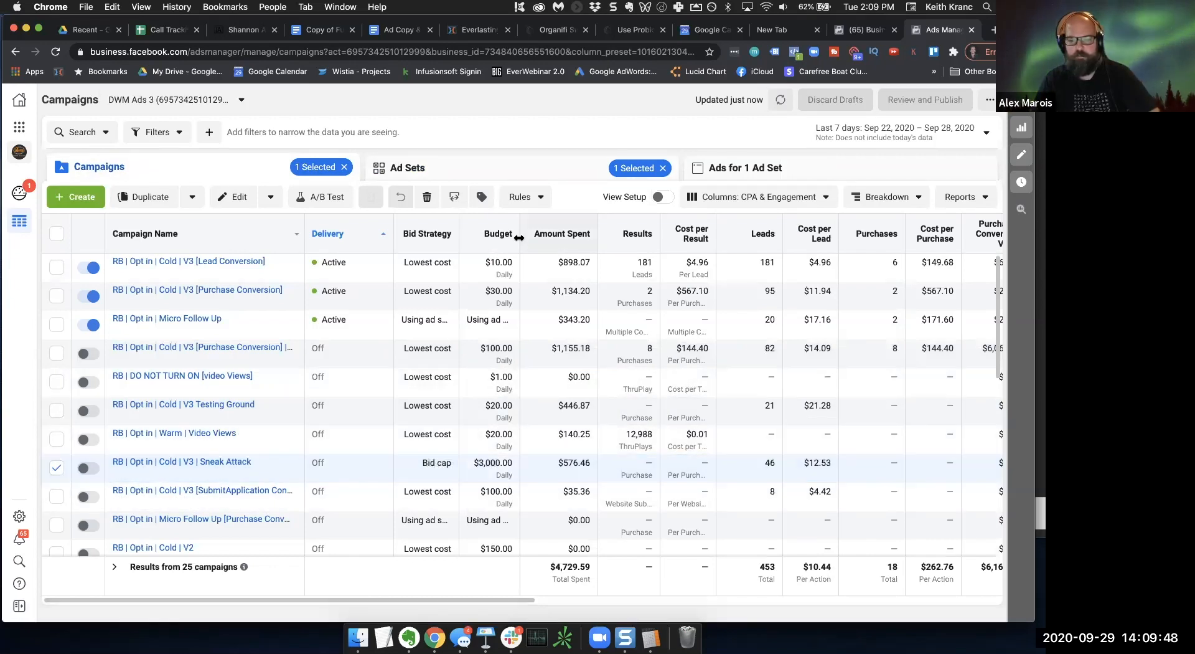
{"action": "left_click_drag", "start_coordinate": [563, 234], "coordinate": [565, 235]}
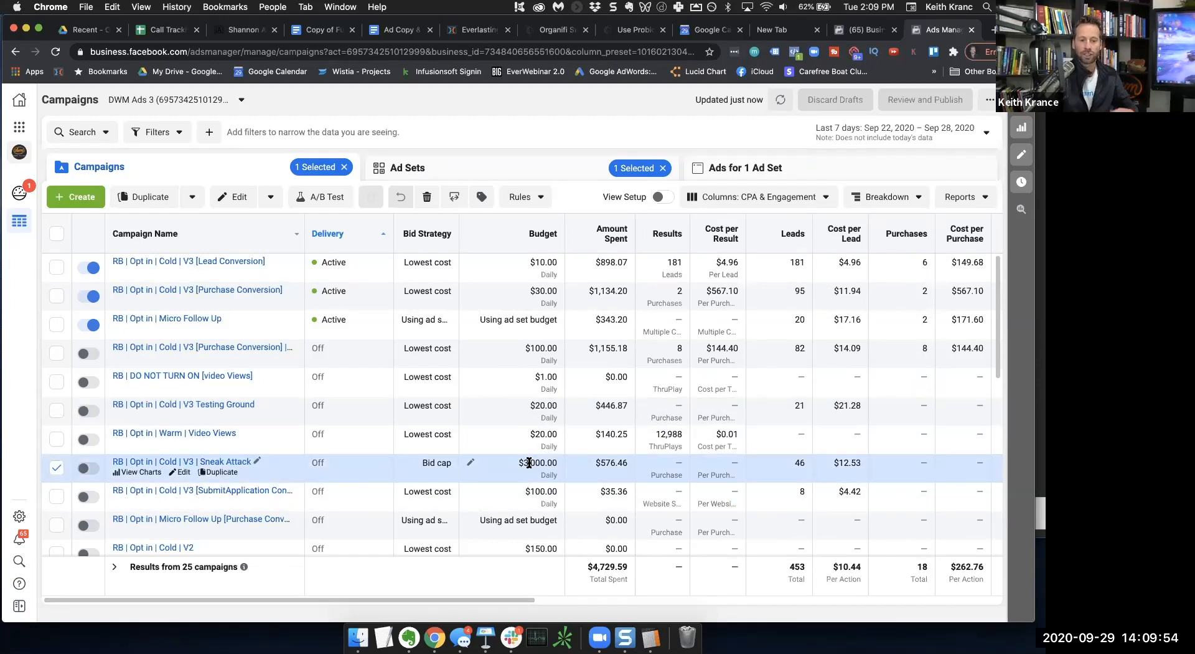
{"action": "left_click_drag", "start_coordinate": [564, 221], "coordinate": [545, 219]}
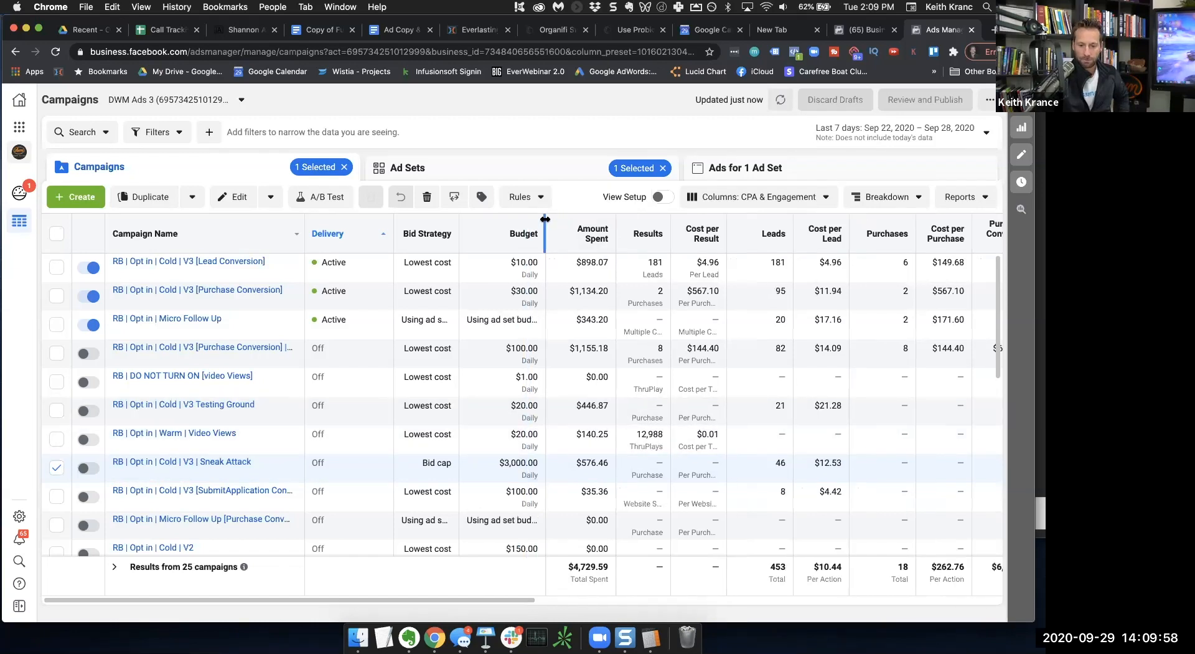
Step: Open the ad sets of the Sneak Attack campaign and widen their Bid Strategy column
{"action": "left_click", "coordinate": [221, 465]}
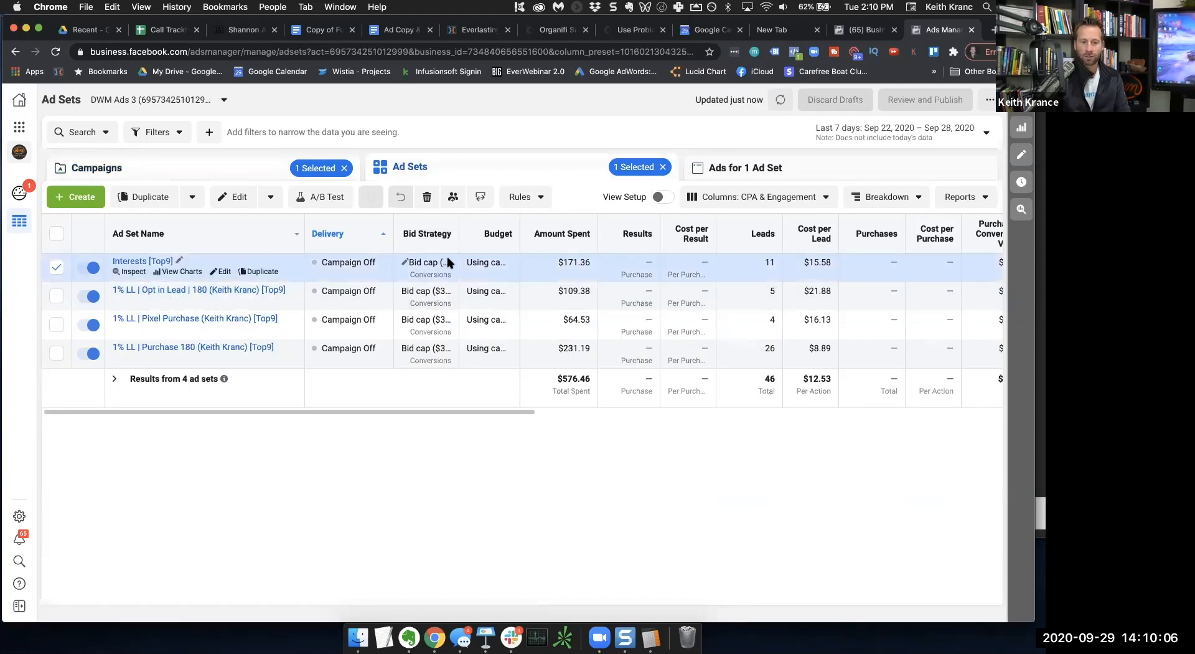
{"action": "left_click_drag", "start_coordinate": [487, 226], "coordinate": [490, 231]}
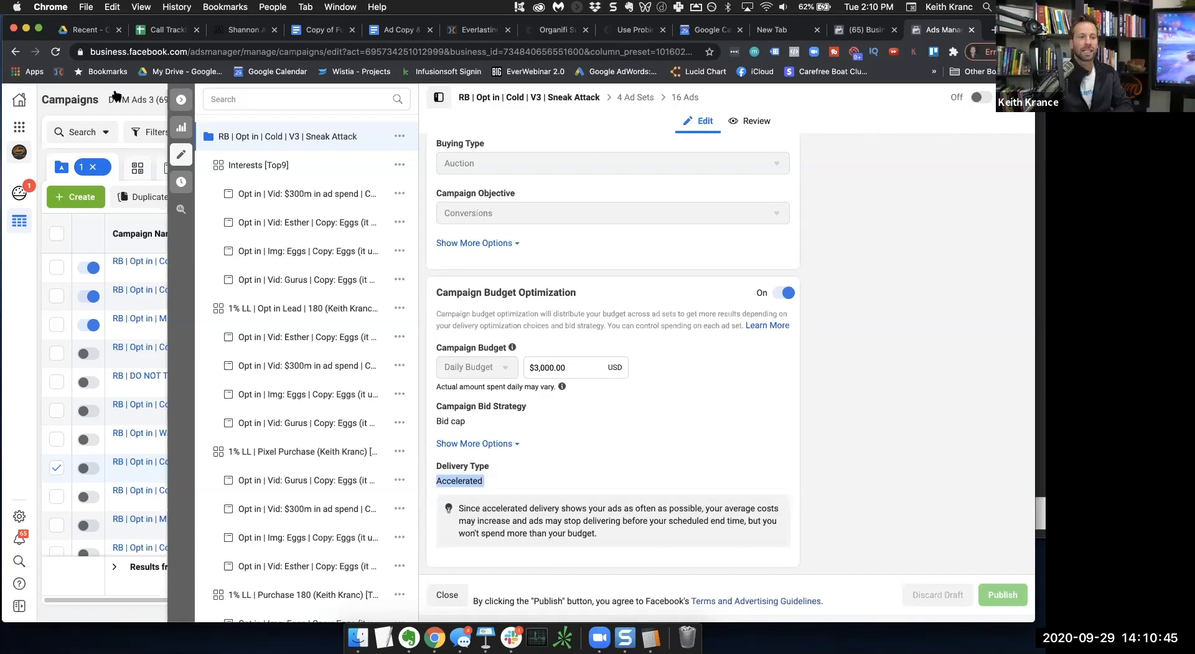
Step: Open the Sneak Attack campaign's settings, examine its expanded budget, scheduling and delivery options, and close the editor
{"action": "left_click", "coordinate": [152, 199]}
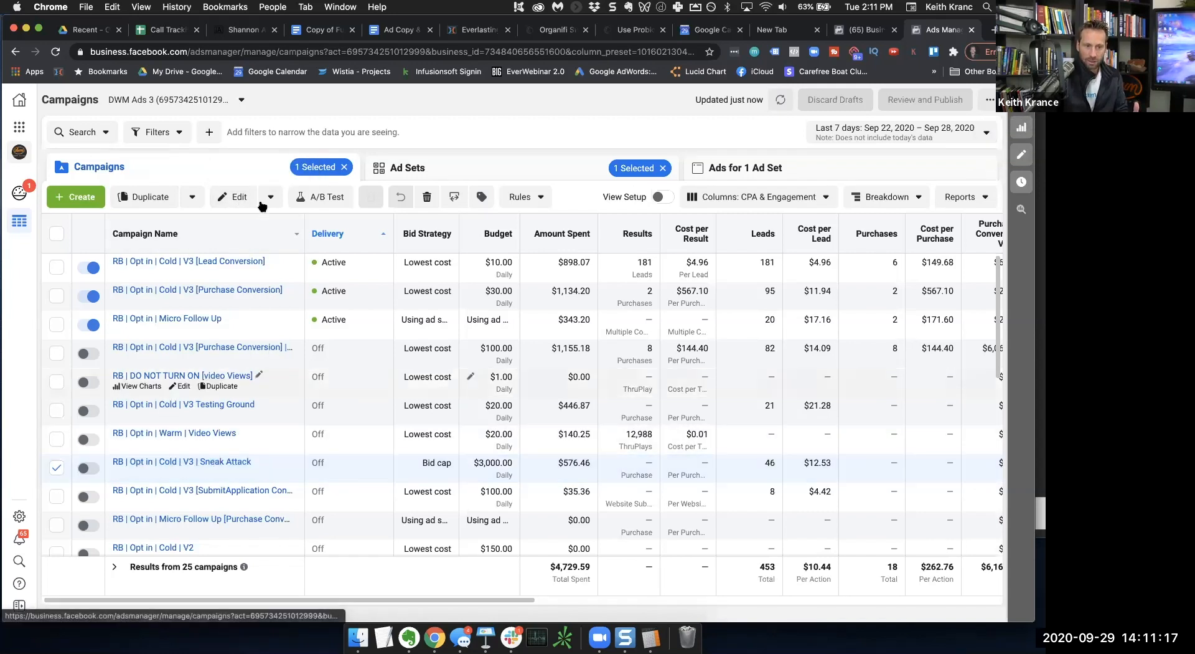
{"action": "left_click", "coordinate": [241, 198]}
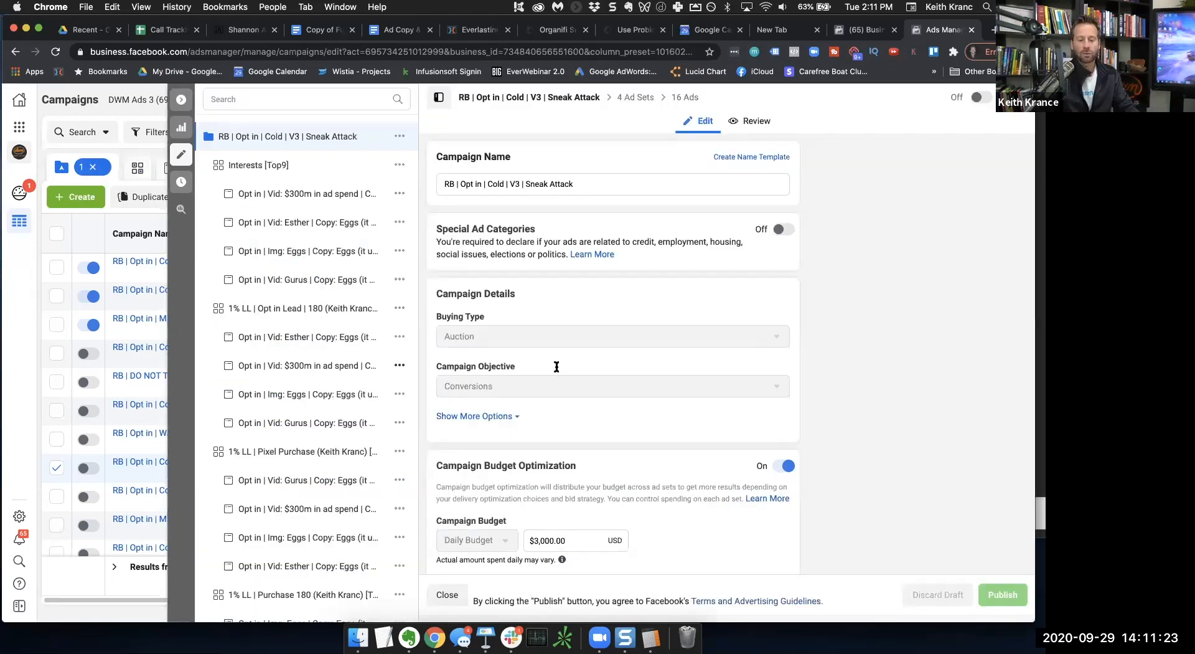
{"action": "scroll", "coordinate": [557, 367], "scroll_direction": "down", "scroll_amount": 5}
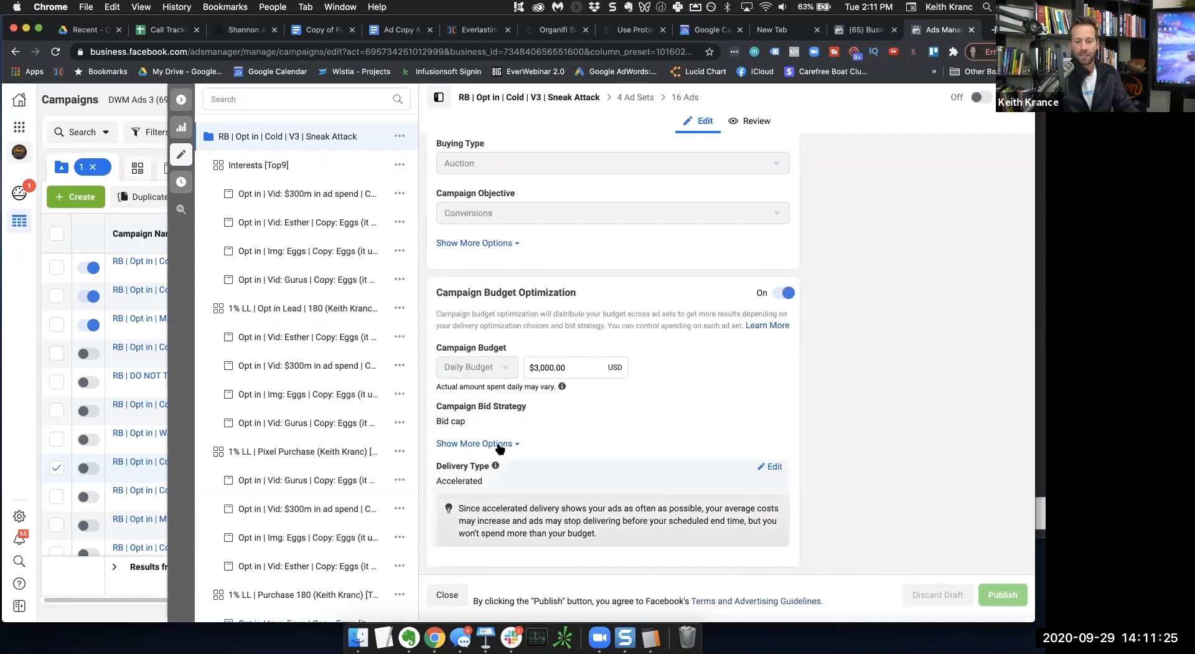
{"action": "left_click", "coordinate": [499, 444]}
{"action": "scroll", "coordinate": [706, 427], "scroll_direction": "down", "scroll_amount": 1}
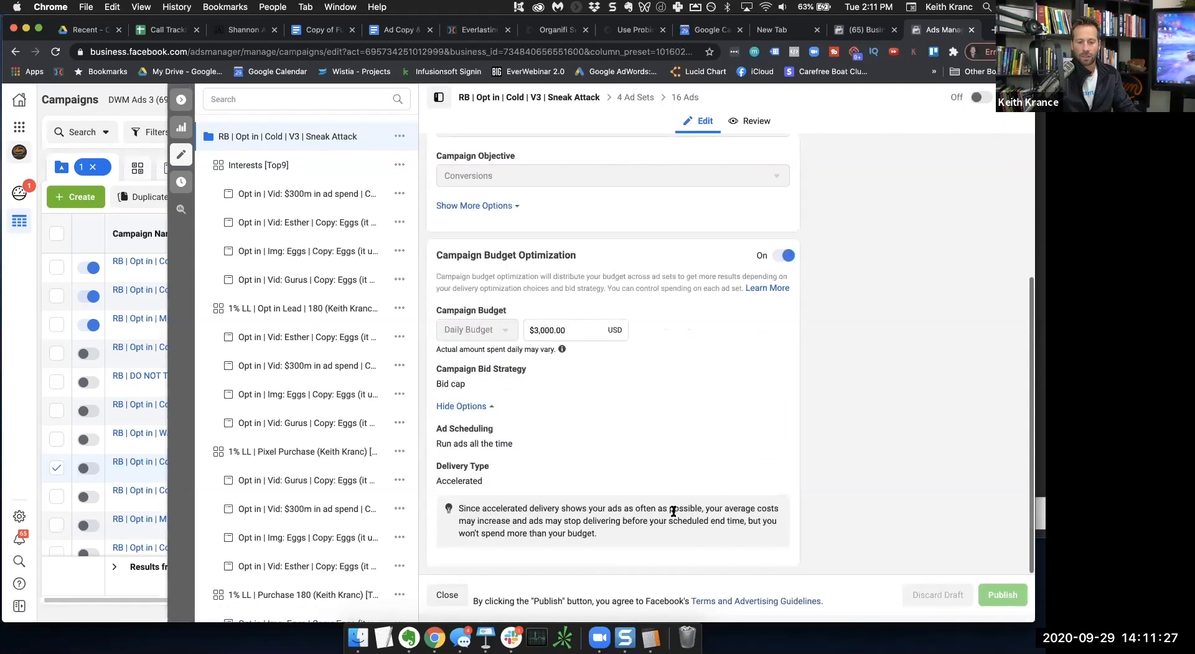
{"action": "left_click", "coordinate": [181, 102]}
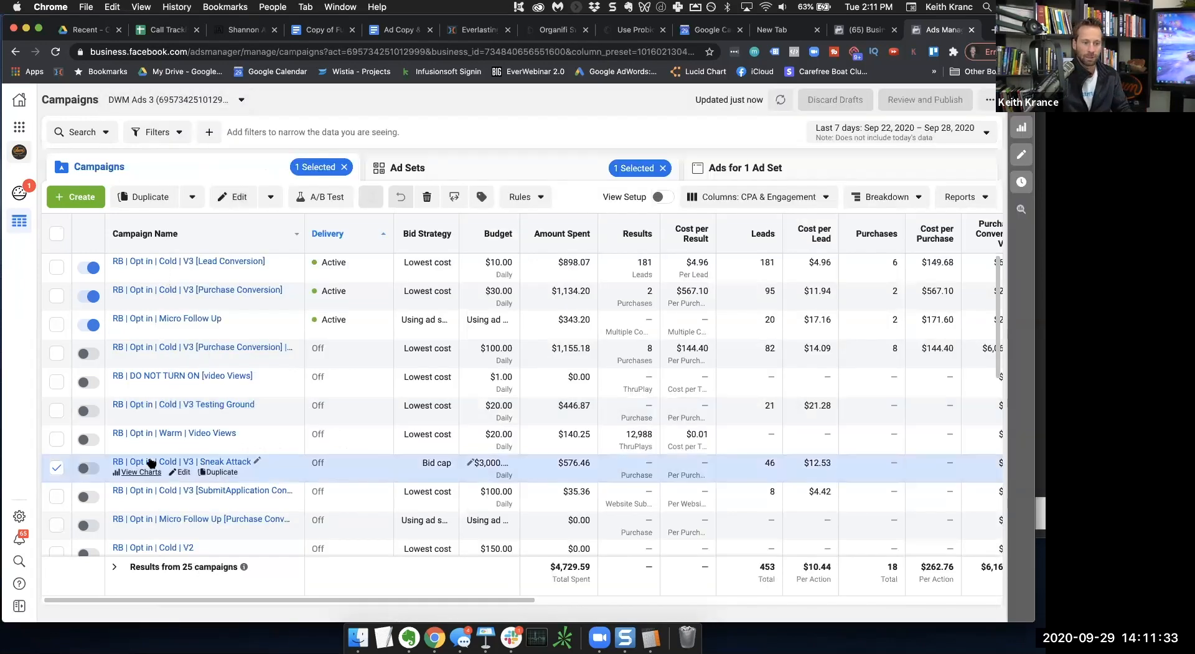
Step: Open the Interests [Top9] ad set of the Sneak Attack campaign for editing and set its Bid Control to 80 USD
{"action": "left_click", "coordinate": [152, 467]}
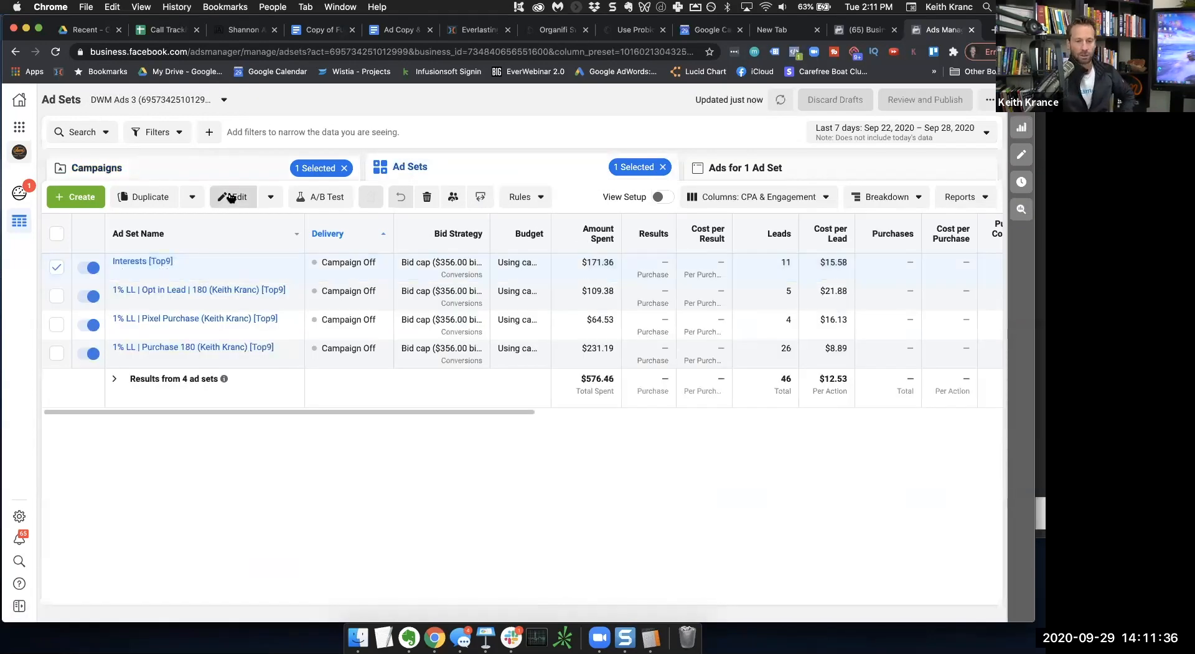
{"action": "left_click", "coordinate": [231, 197]}
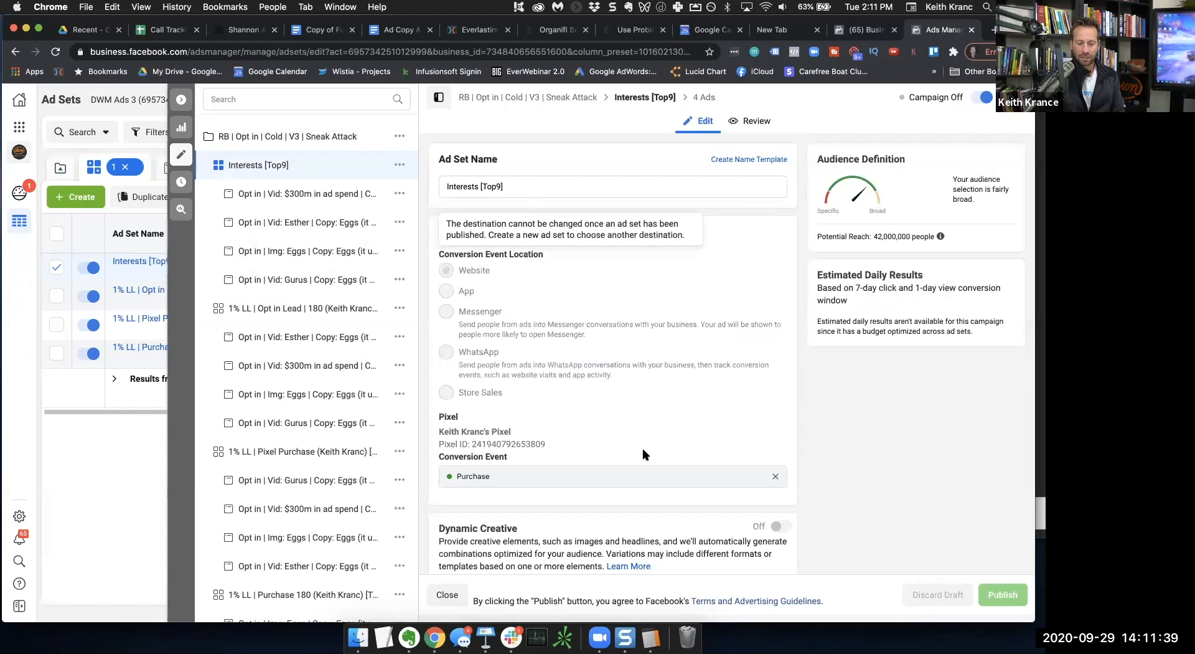
{"action": "scroll", "coordinate": [643, 454], "scroll_direction": "down", "scroll_amount": 15}
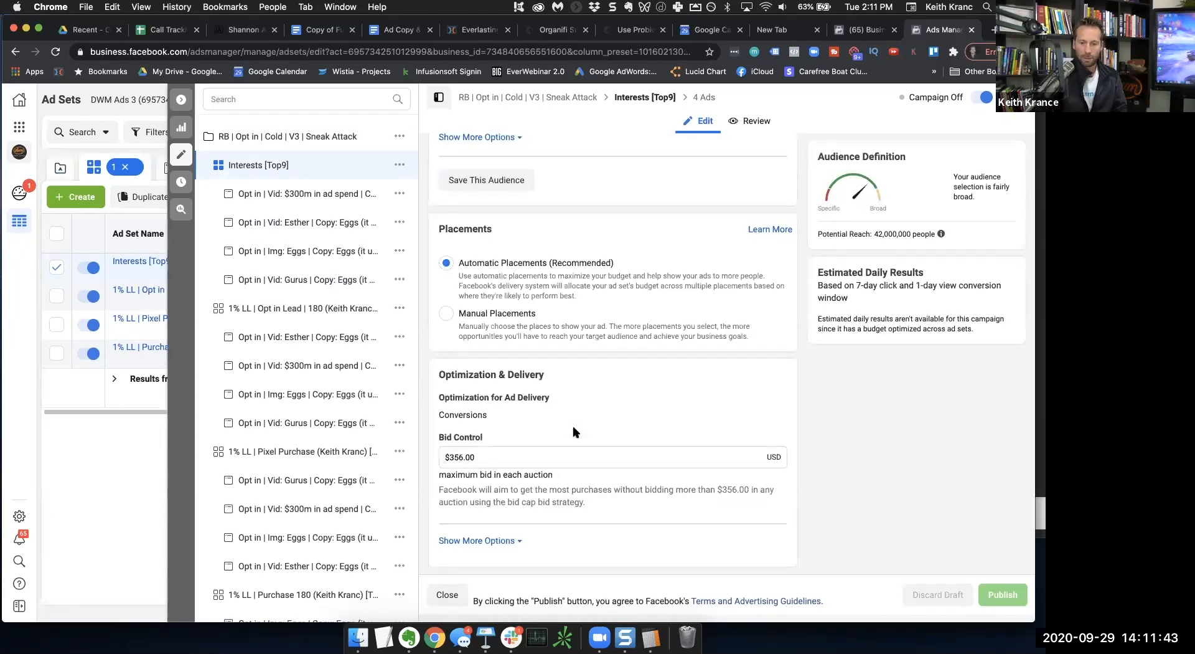
{"action": "left_click", "coordinate": [498, 457]}
{"action": "type", "text": "5"}
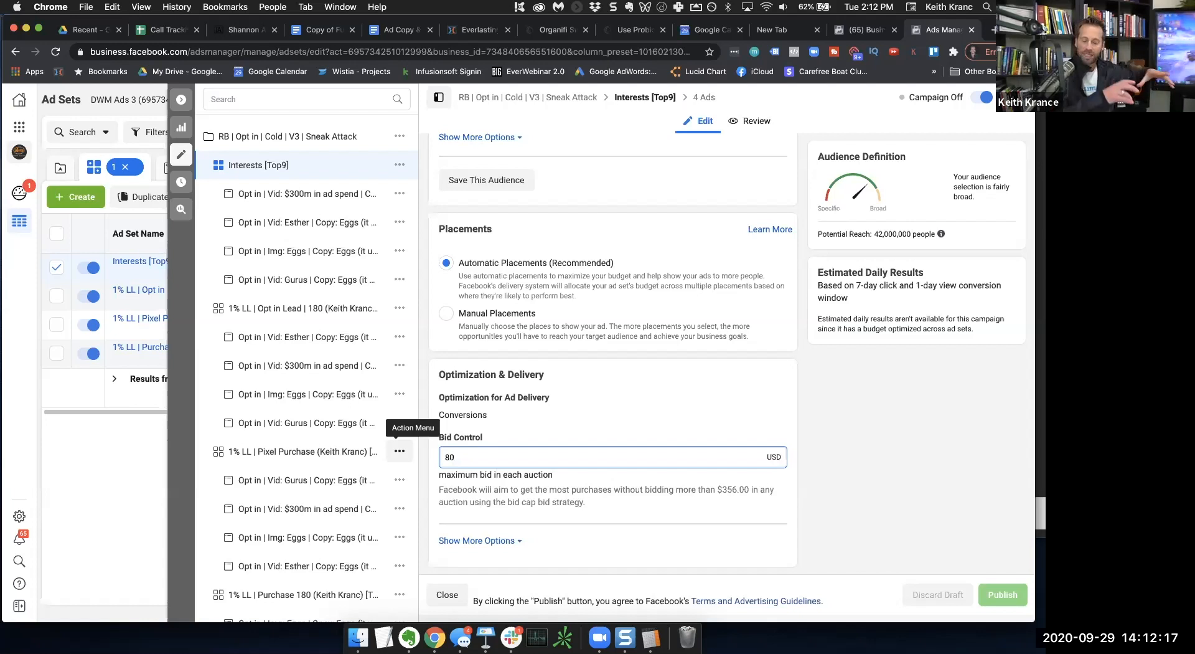
Step: Replace the Interests [Top9] ad set's Bid Control amount with 35 USD
{"action": "key", "text": "BackSpace"}
{"action": "key", "text": "BackSpace"}
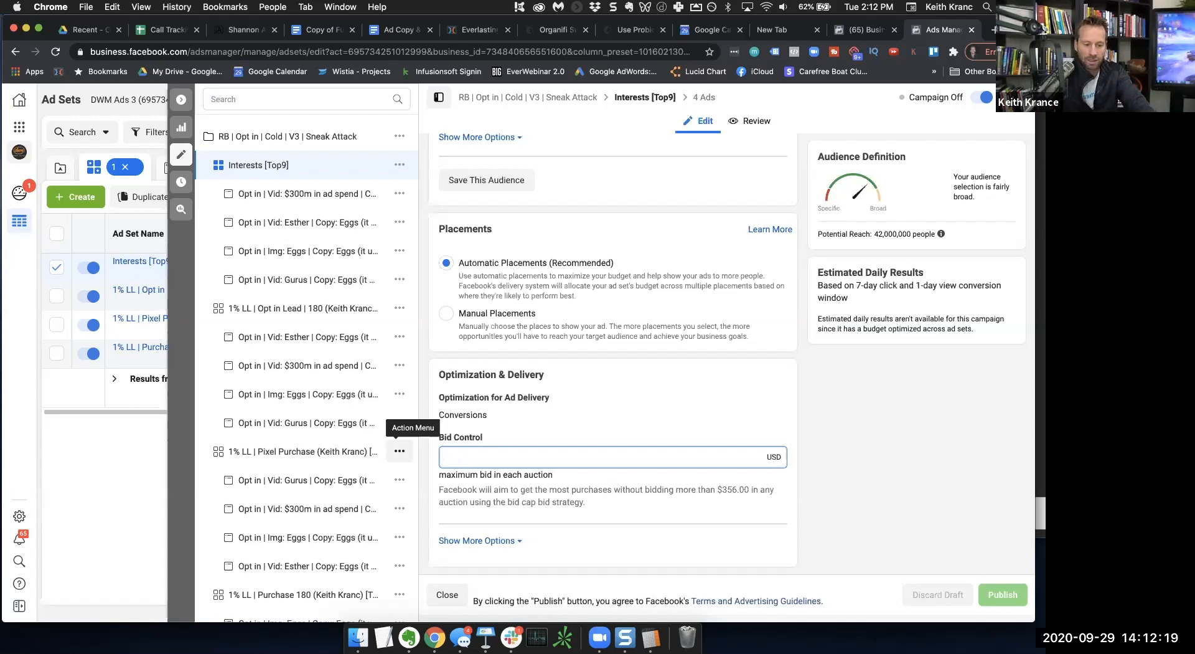
{"action": "type", "text": "35"}
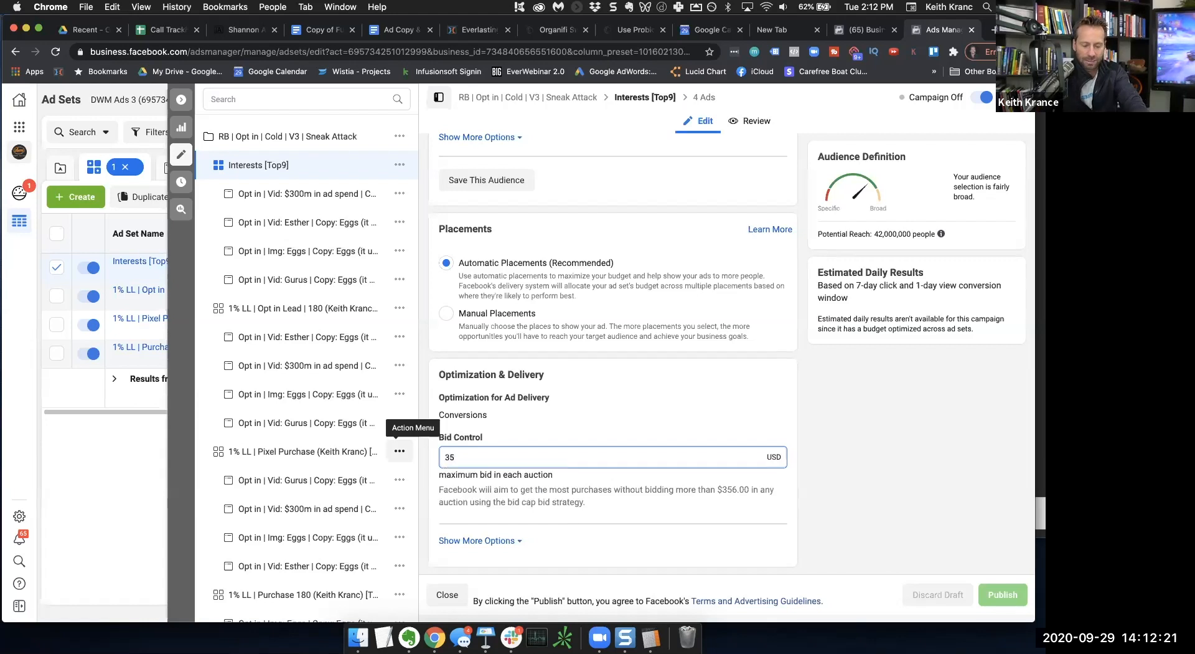
Step: Set the Interests [Top9] ad set's Bid Control amount to 300 USD
{"action": "key", "text": "BackSpace"}
{"action": "key", "text": "BackSpace"}
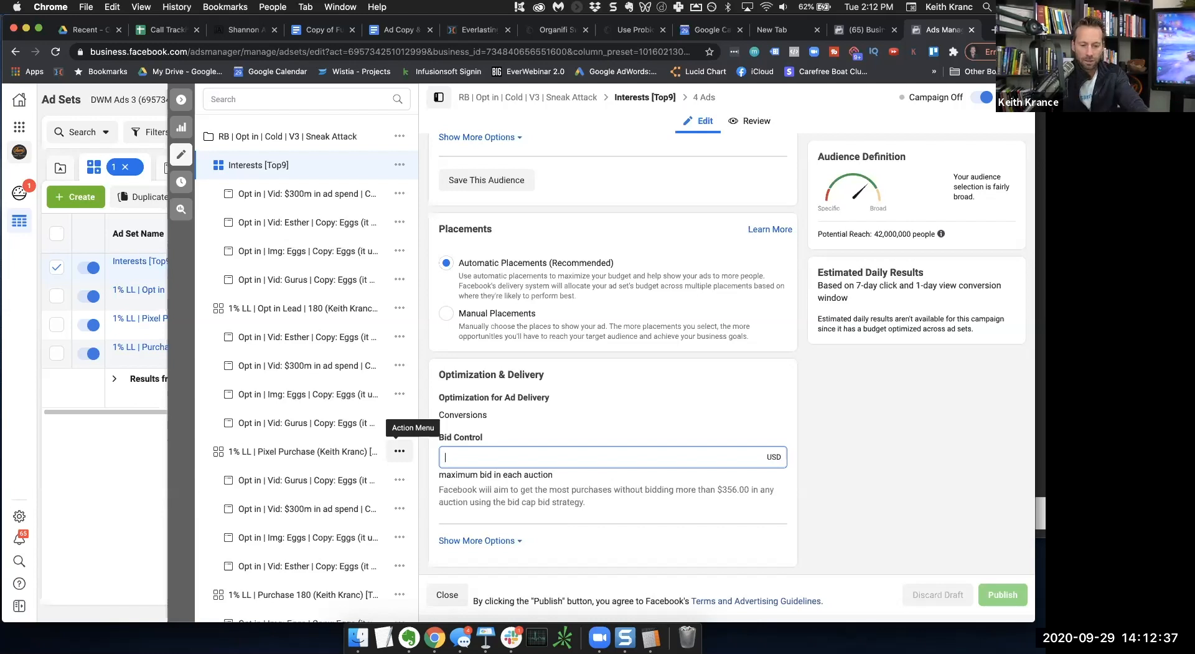
{"action": "type", "text": "300"}
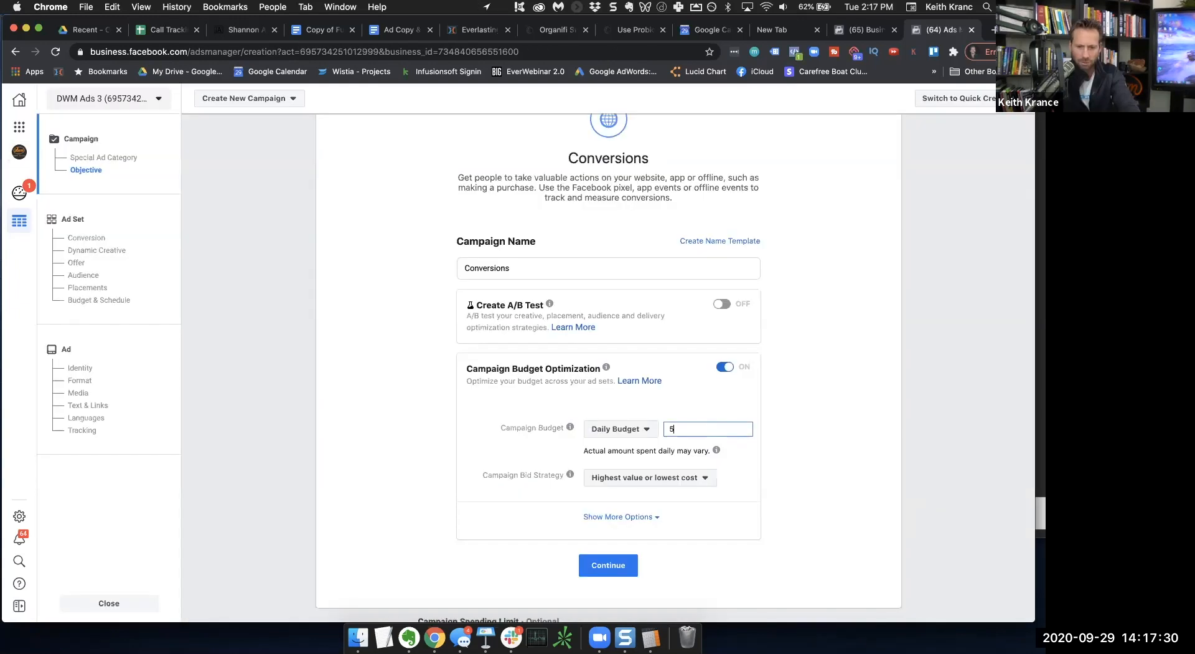
Step: Set the new Conversions campaign's daily budget to $500 and its bid strategy to Bid cap
{"action": "type", "text": "00"}
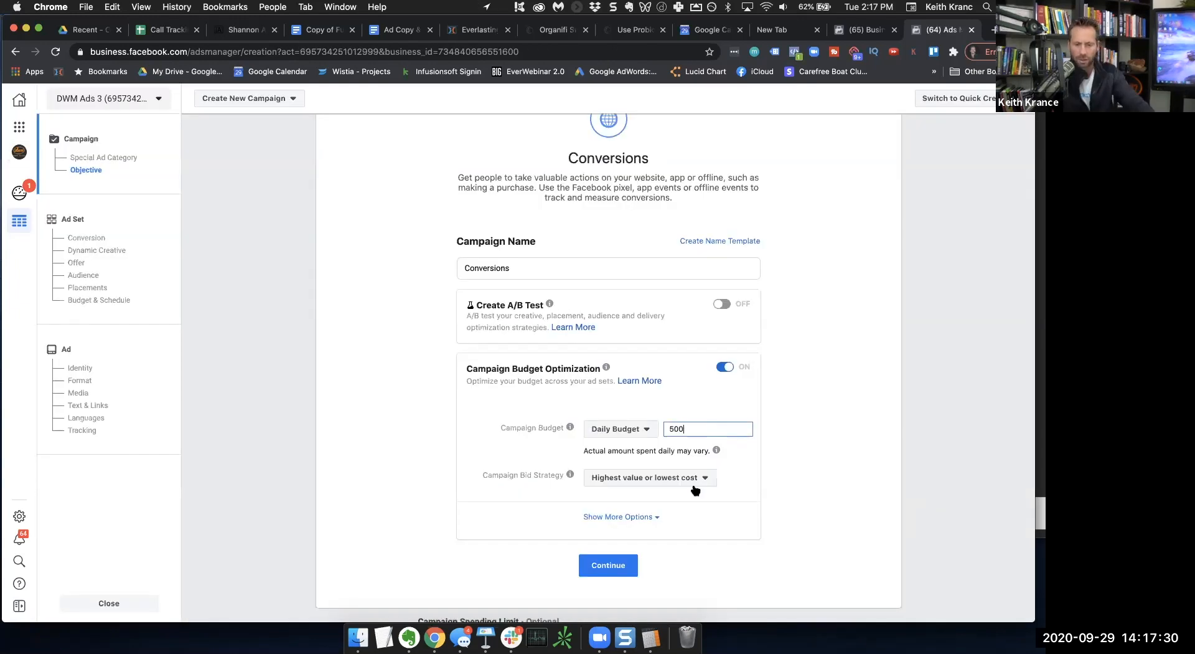
{"action": "left_click", "coordinate": [697, 481]}
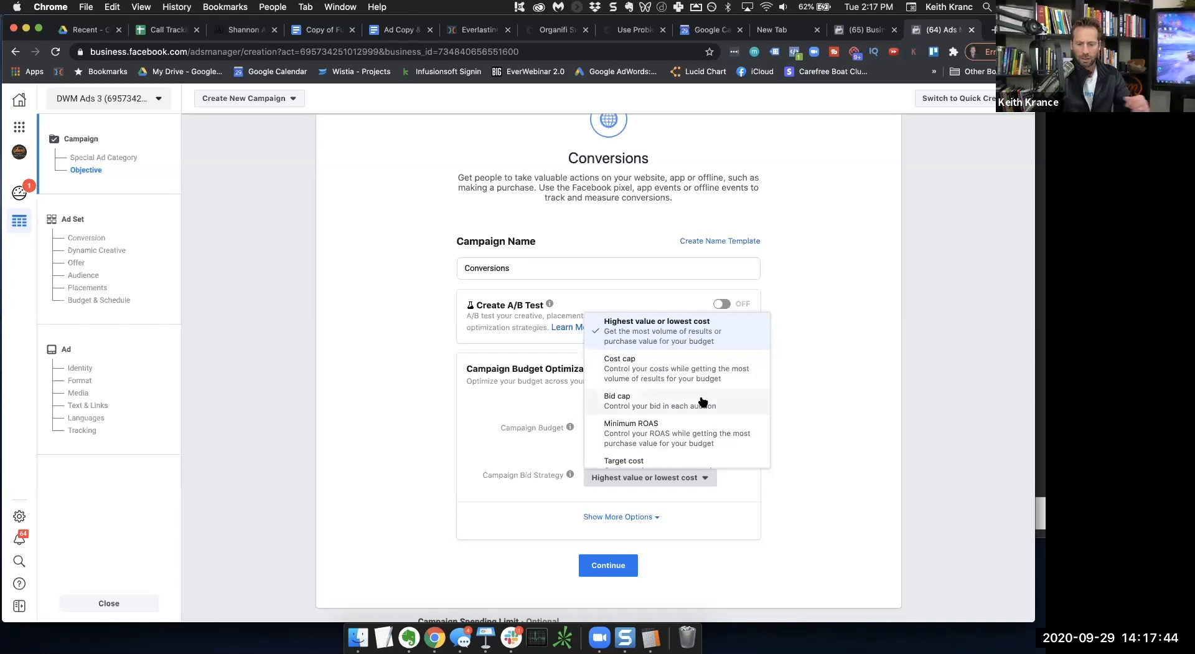
{"action": "scroll", "coordinate": [719, 403], "scroll_direction": "down", "scroll_amount": 1}
{"action": "scroll", "coordinate": [722, 405], "scroll_direction": "up", "scroll_amount": 1}
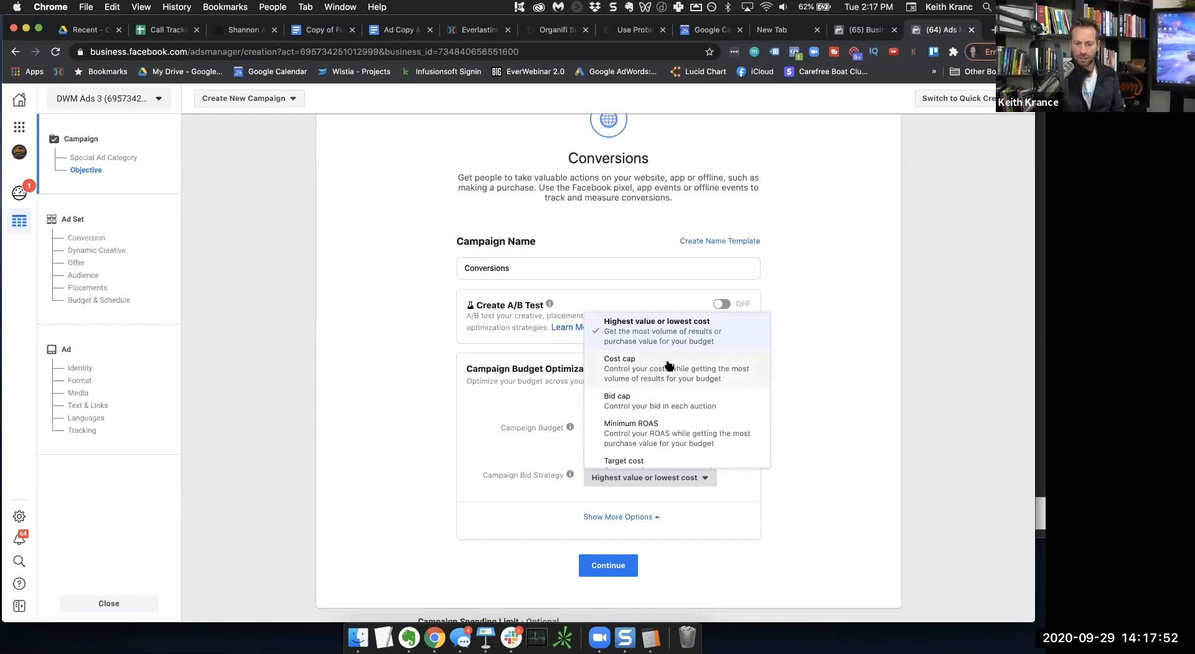
{"action": "scroll", "coordinate": [657, 358], "scroll_direction": "down", "scroll_amount": 1}
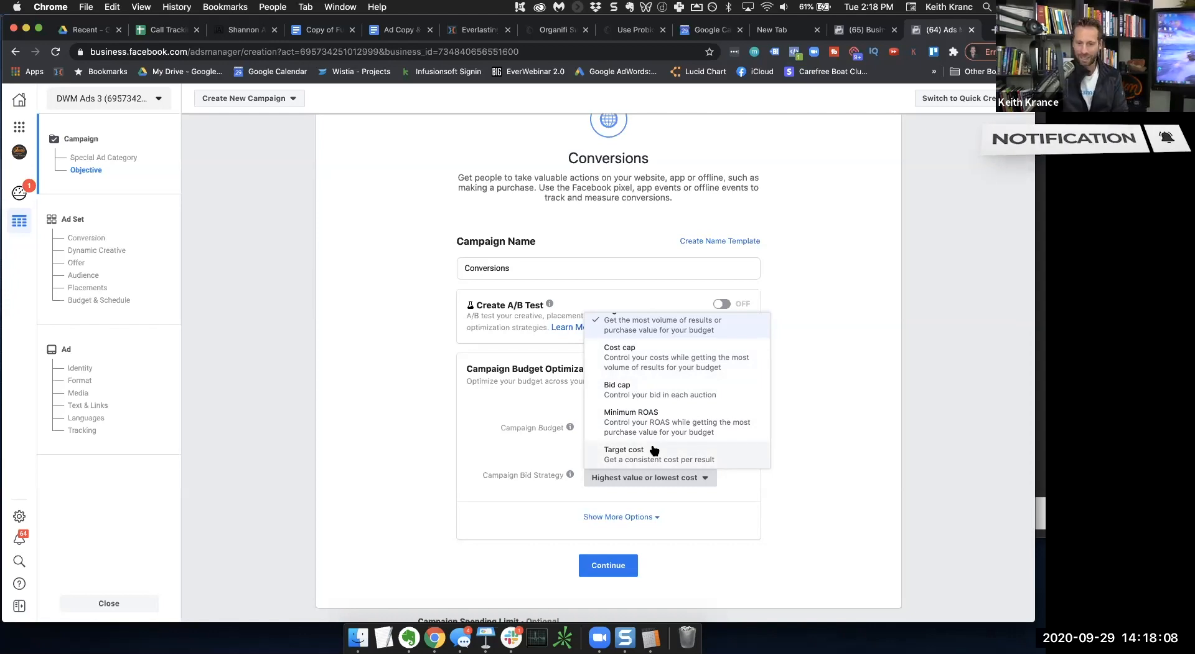
{"action": "left_click", "coordinate": [632, 389]}
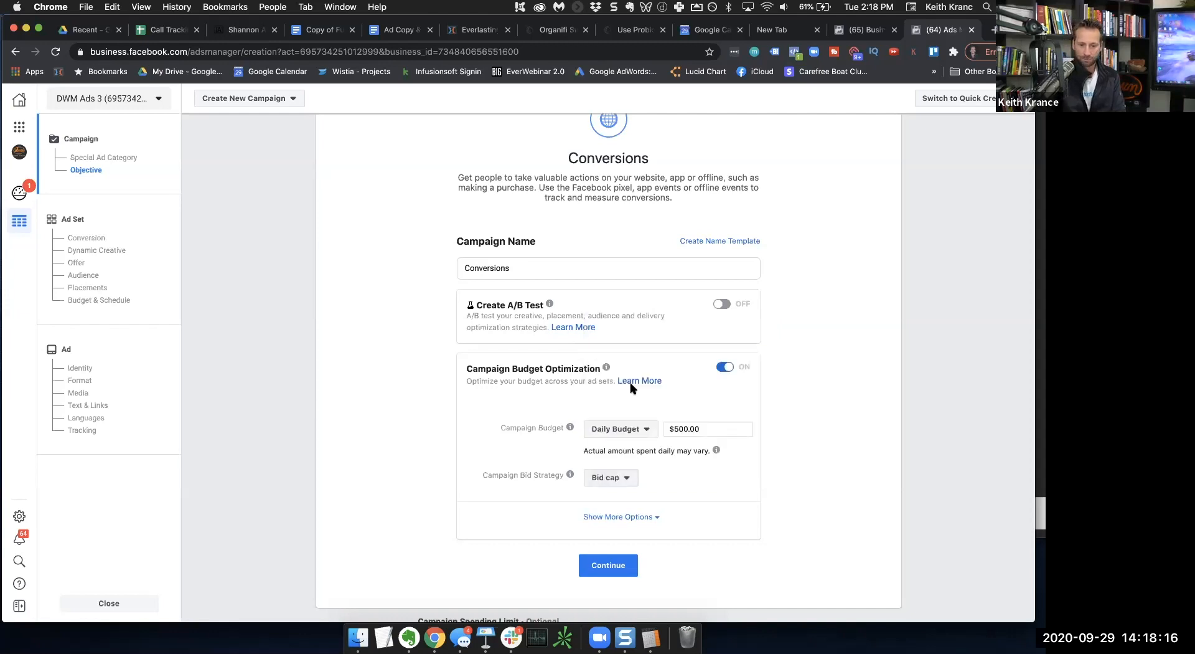
Step: Expand the campaign's additional budget options to check scheduling and delivery type, and continue to the ad set setup
{"action": "left_click", "coordinate": [613, 572]}
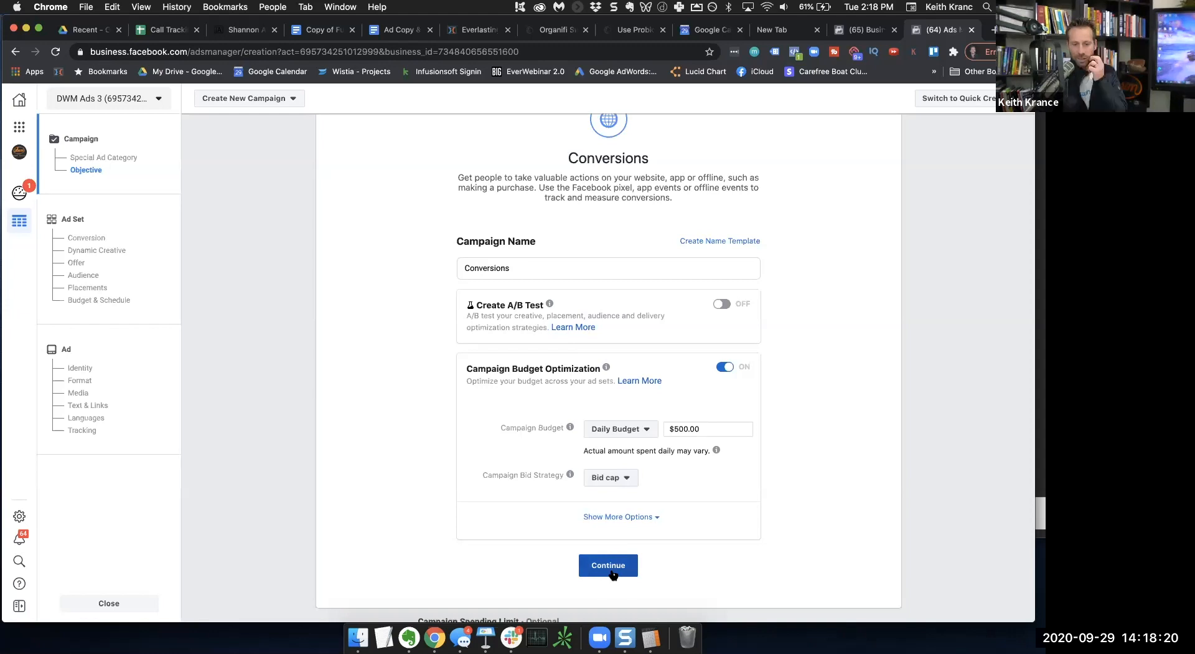
{"action": "left_click", "coordinate": [621, 516]}
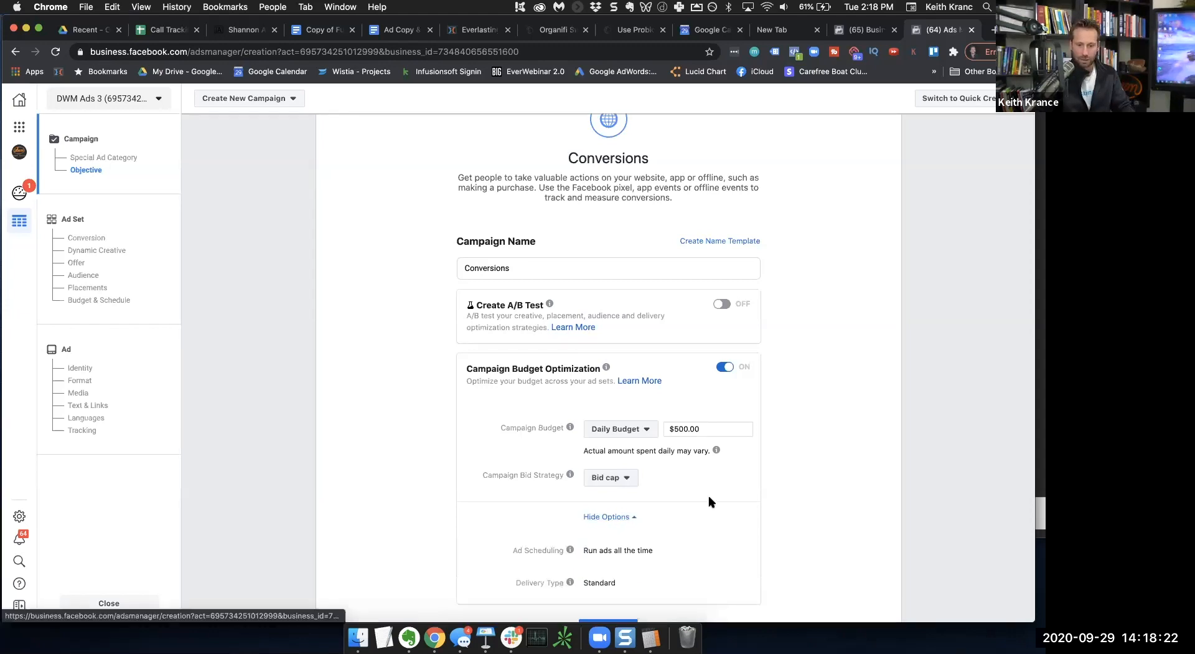
{"action": "scroll", "coordinate": [709, 501], "scroll_direction": "down", "scroll_amount": 3}
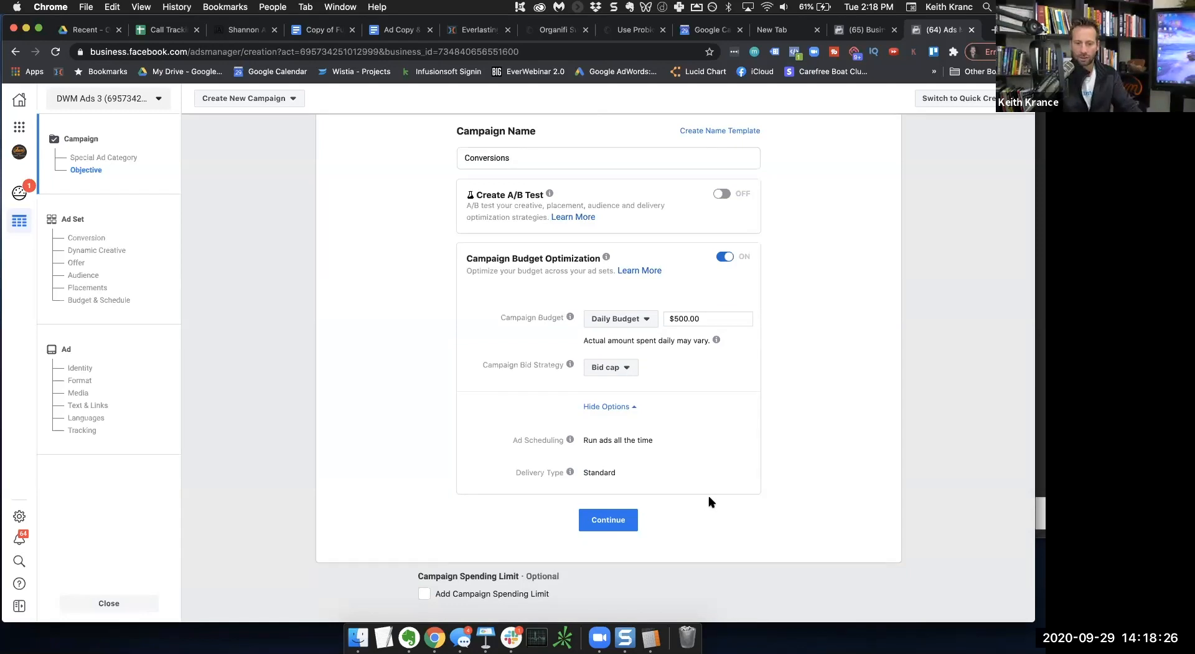
{"action": "left_click", "coordinate": [607, 520]}
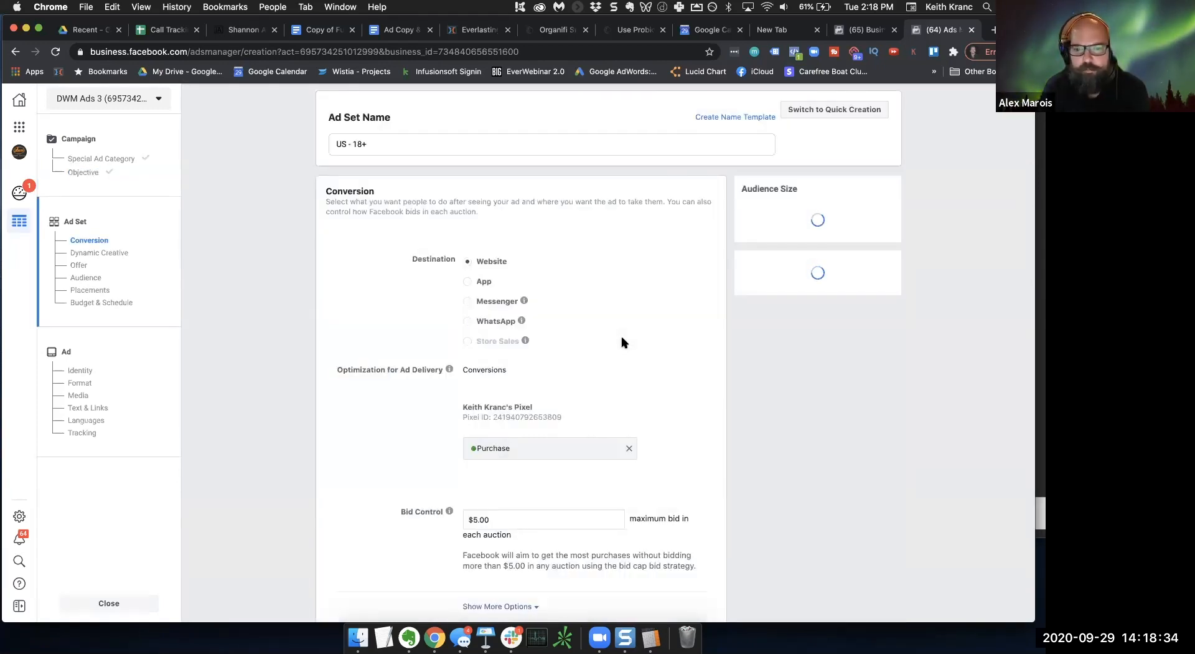
Step: Expand the additional conversion options beneath the new ad set's Bid Control
{"action": "scroll", "coordinate": [621, 342], "scroll_direction": "down", "scroll_amount": 5}
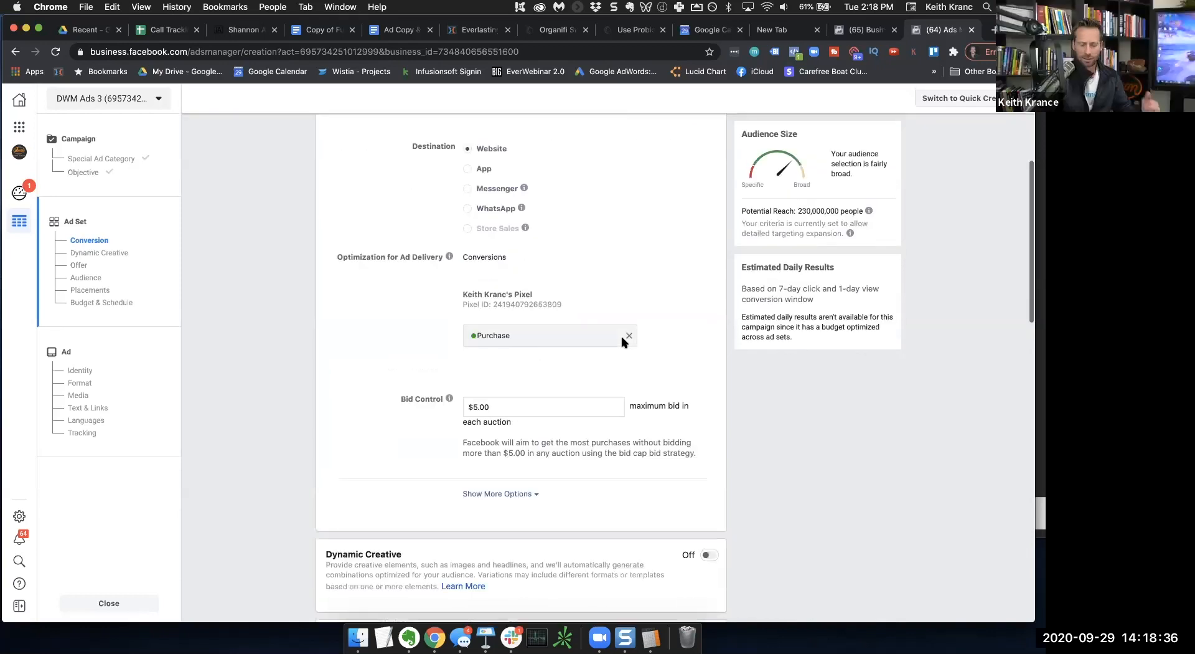
{"action": "scroll", "coordinate": [621, 341], "scroll_direction": "down", "scroll_amount": 4}
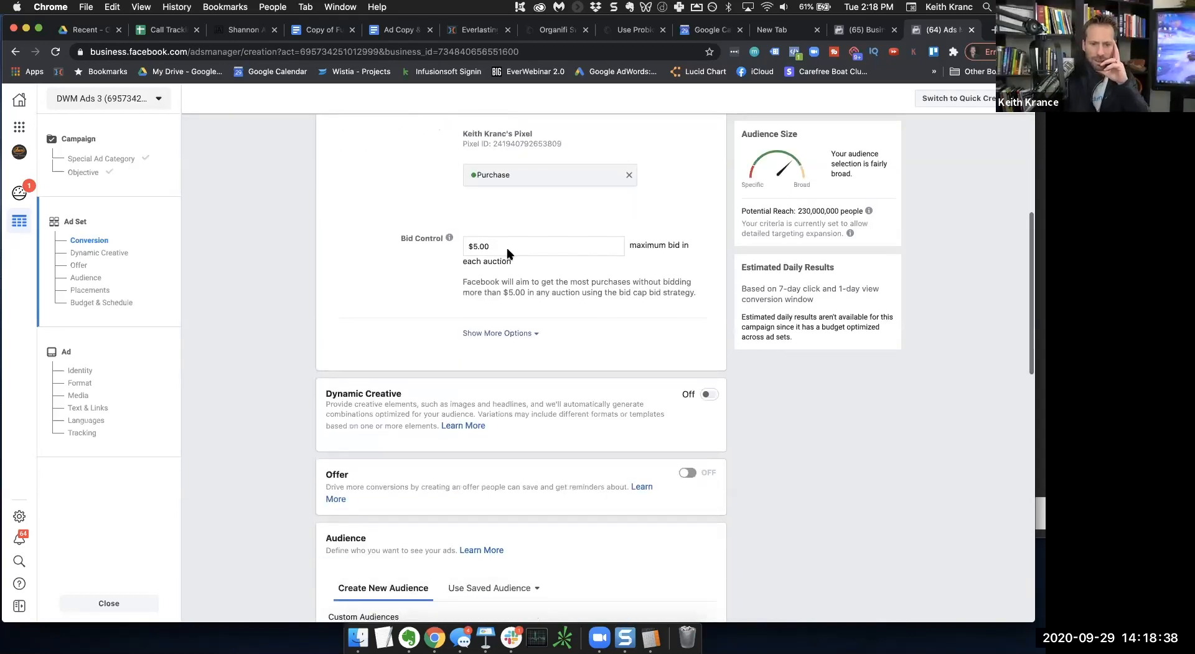
{"action": "double_click", "coordinate": [478, 247]}
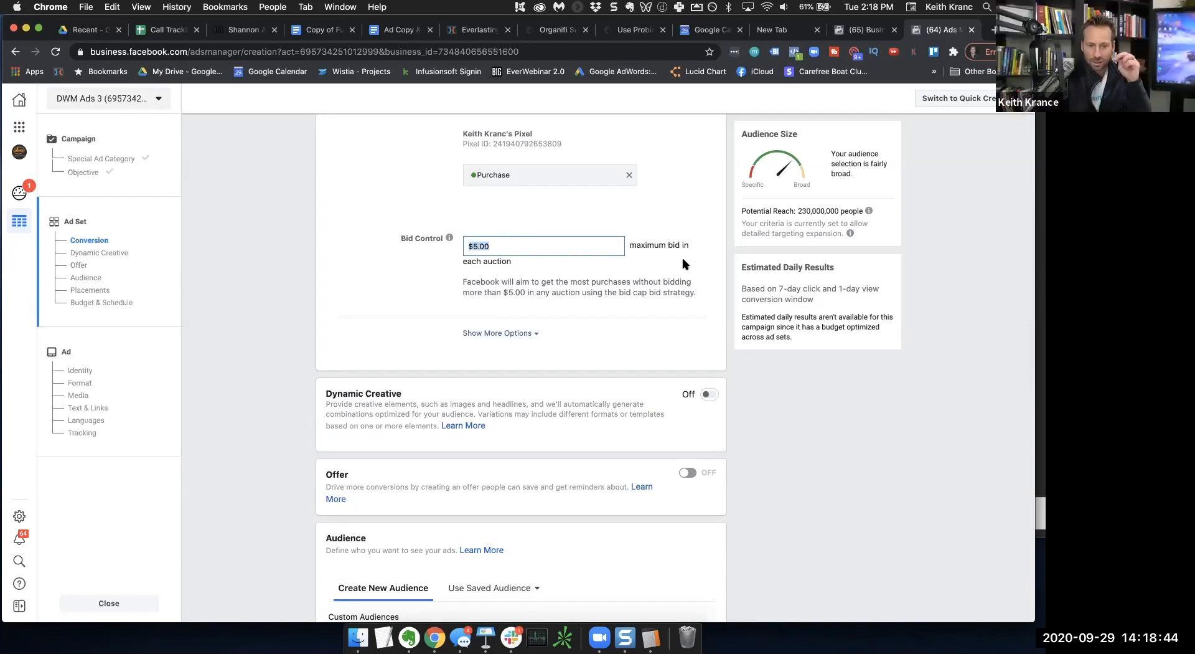
{"action": "left_click", "coordinate": [524, 333]}
Step: Clear the new ad set's Bid Control amount
{"action": "left_click", "coordinate": [510, 247]}
{"action": "key", "text": "BackSpace"}
{"action": "key", "text": "BackSpace"}
{"action": "key", "text": "BackSpace"}
{"action": "key", "text": "BackSpace"}
{"action": "key", "text": "BackSpace"}
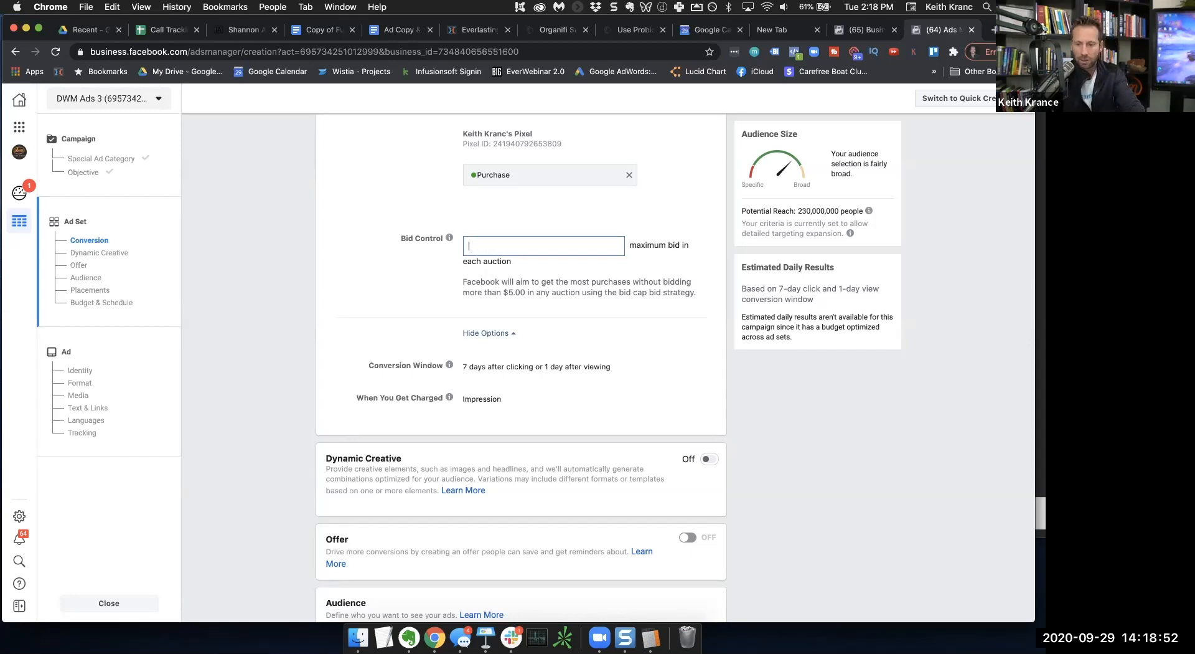
{"action": "scroll", "coordinate": [521, 374], "scroll_direction": "down", "scroll_amount": 1}
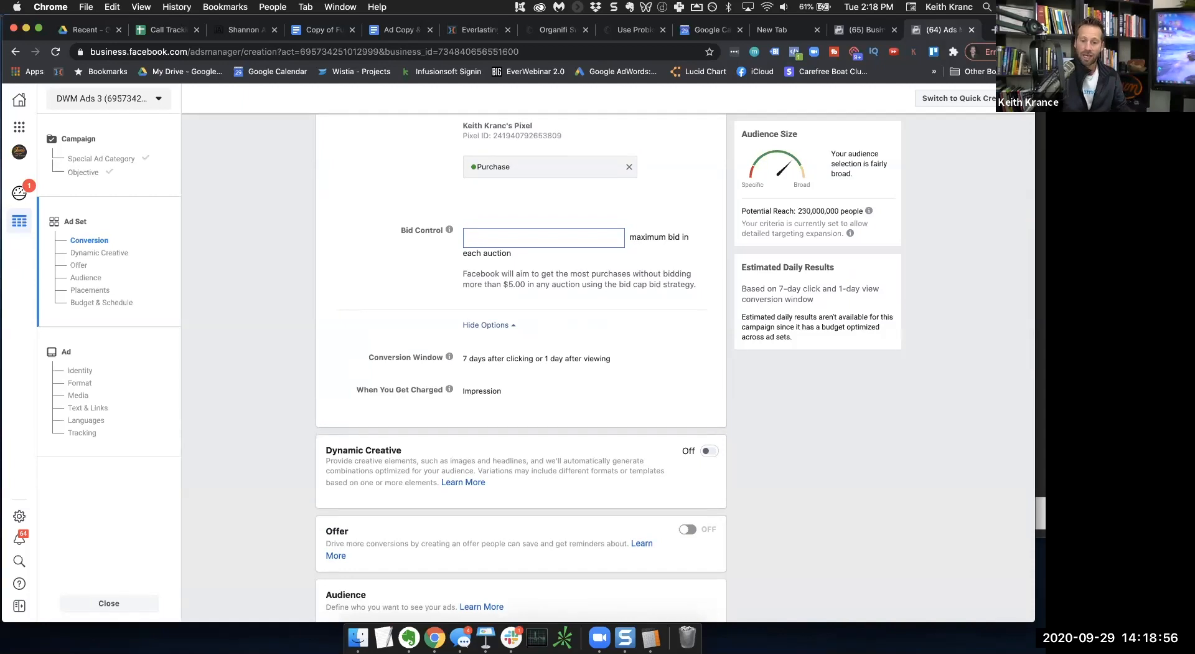
Step: Return to the campaign-level settings, review the available bid strategies and keep Bid cap selected
{"action": "left_click", "coordinate": [131, 156]}
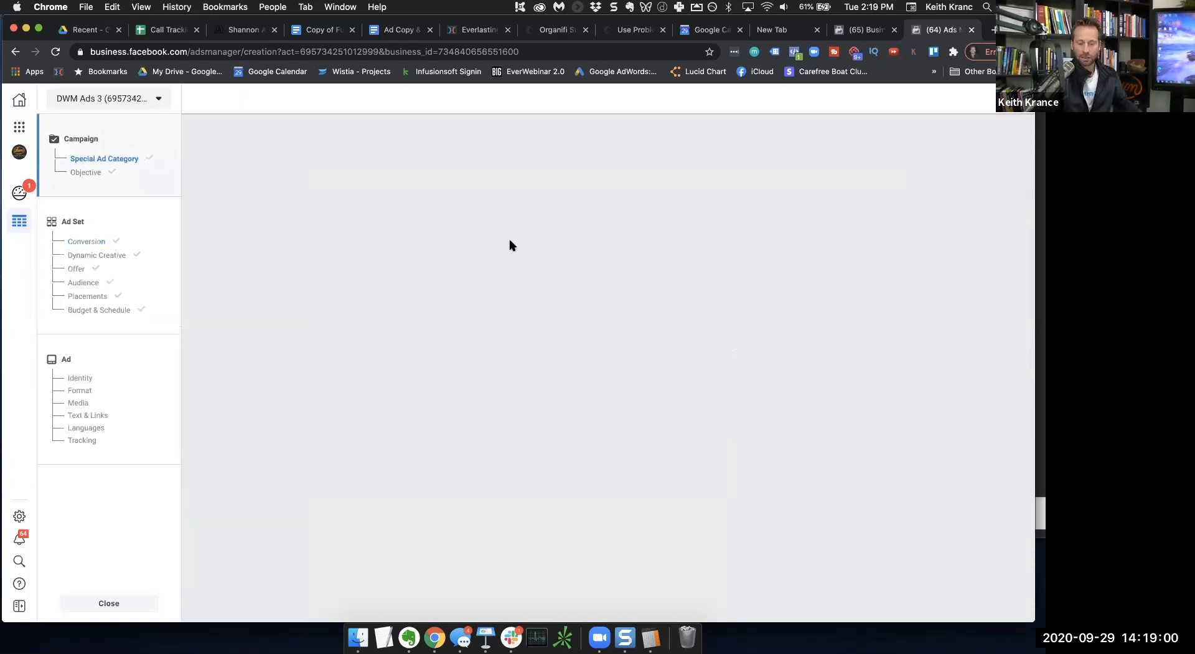
{"action": "scroll", "coordinate": [551, 313], "scroll_direction": "down", "scroll_amount": 3}
{"action": "scroll", "coordinate": [551, 313], "scroll_direction": "down", "scroll_amount": 5}
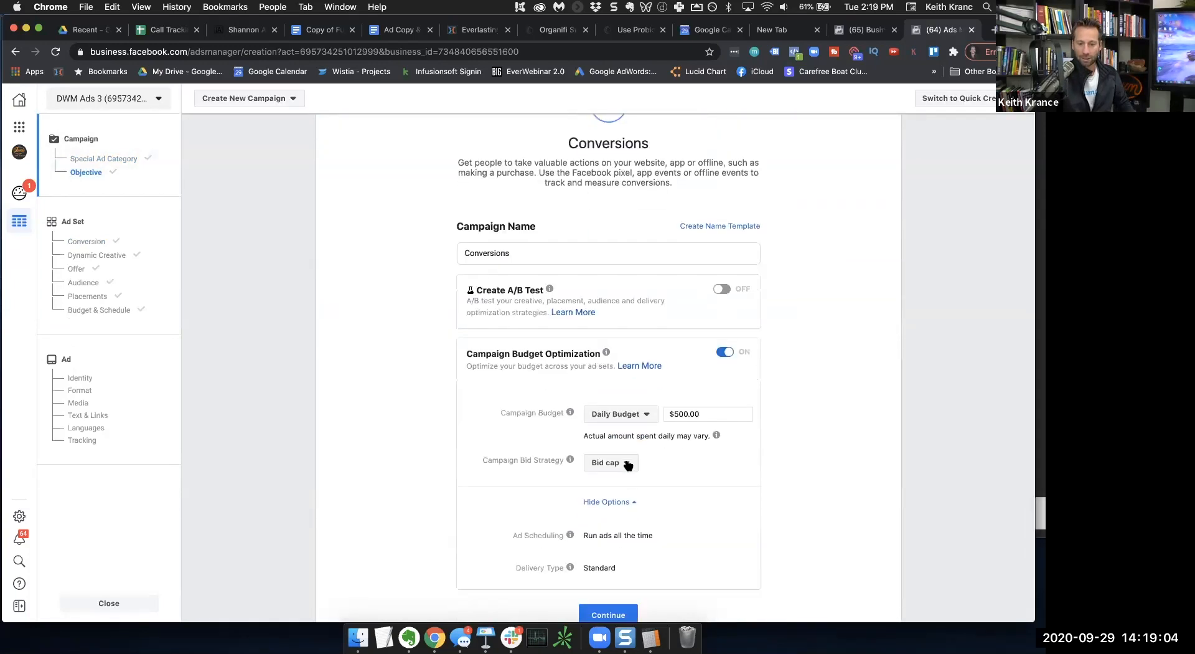
{"action": "left_click", "coordinate": [627, 464]}
{"action": "scroll", "coordinate": [627, 464], "scroll_direction": "down", "scroll_amount": 1}
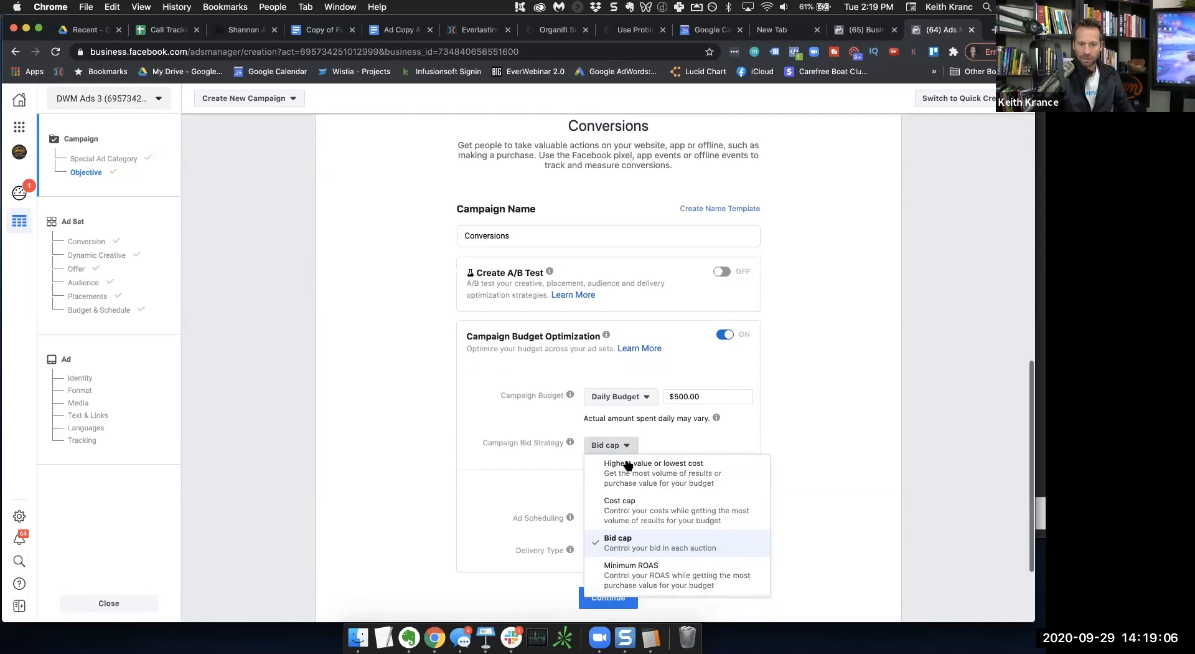
{"action": "left_click", "coordinate": [707, 539]}
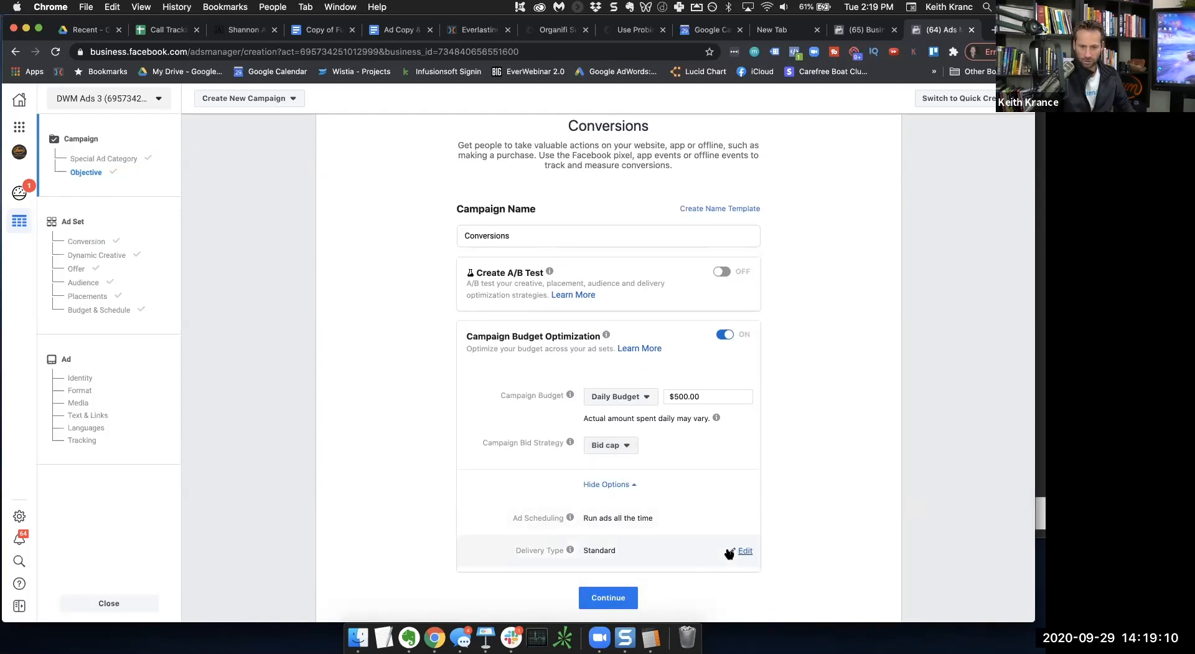
Step: Change the campaign's delivery type to Accelerated and continue to the ad set setup
{"action": "left_click", "coordinate": [746, 552]}
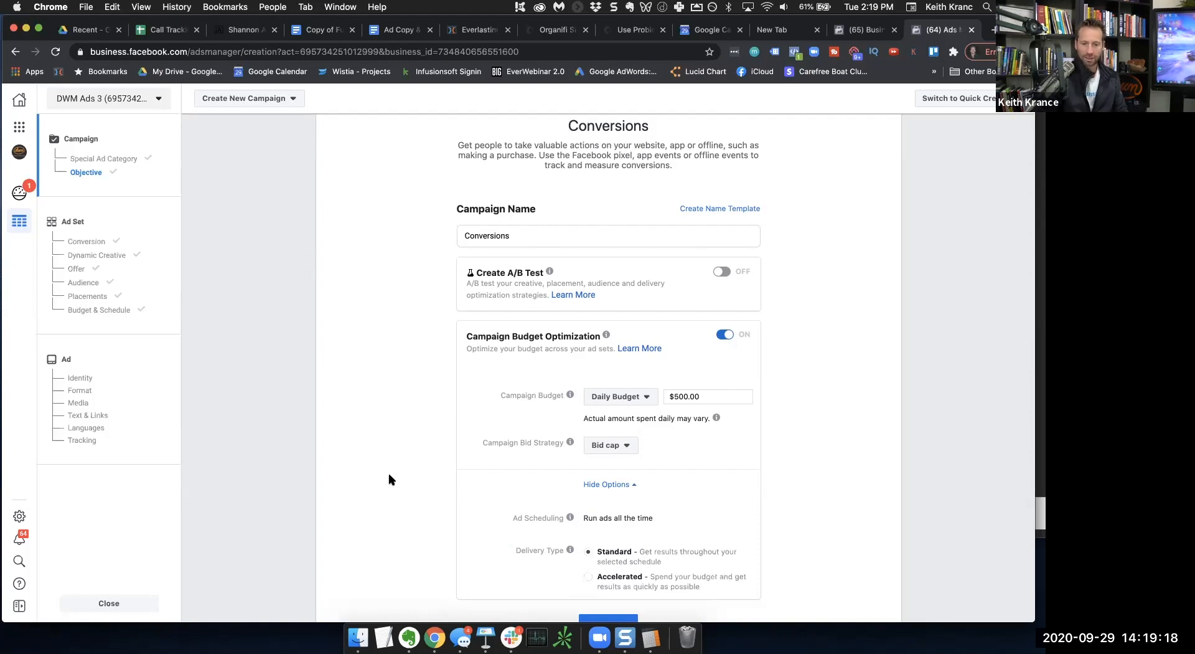
{"action": "scroll", "coordinate": [390, 479], "scroll_direction": "down", "scroll_amount": 3}
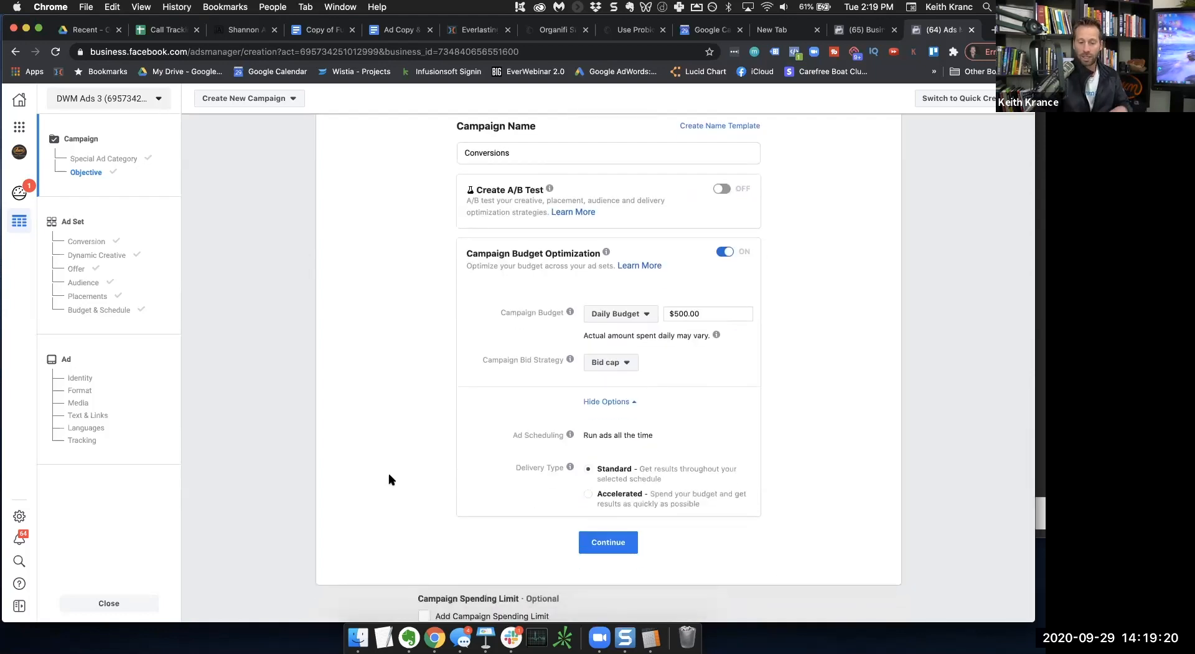
{"action": "left_click", "coordinate": [587, 495]}
{"action": "left_click", "coordinate": [609, 600]}
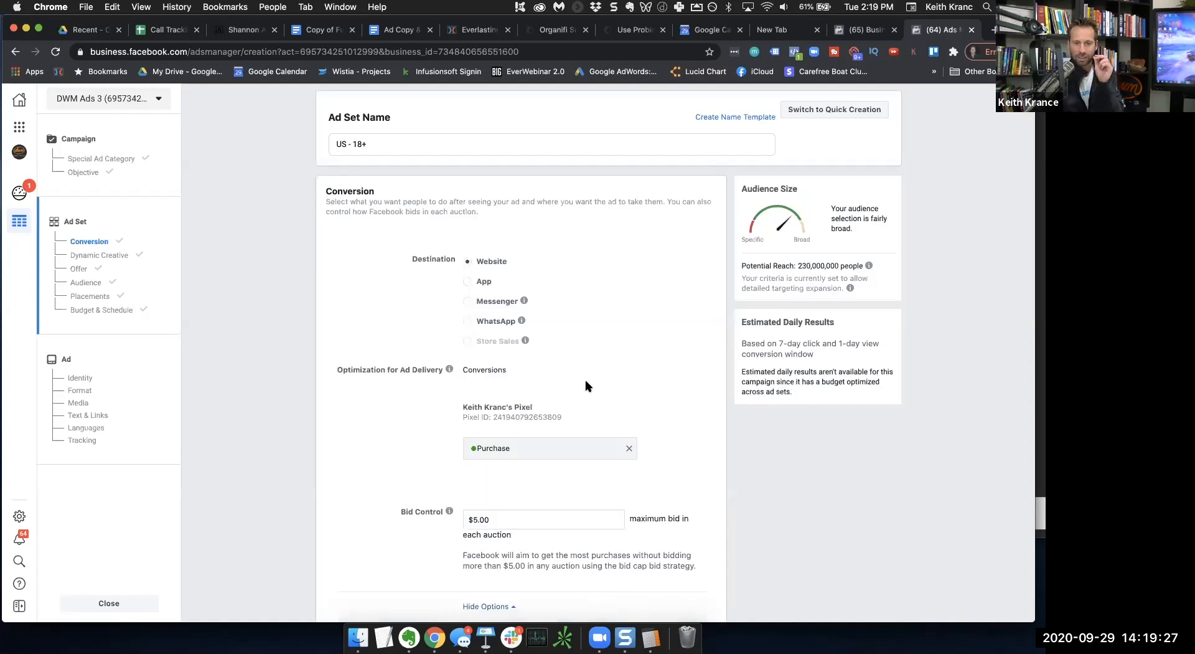
Step: Recheck the campaign's budget, bid strategy and delivery type, and return to the ad set's conversion settings
{"action": "scroll", "coordinate": [498, 457], "scroll_direction": "down", "scroll_amount": 2}
{"action": "left_click", "coordinate": [497, 446]}
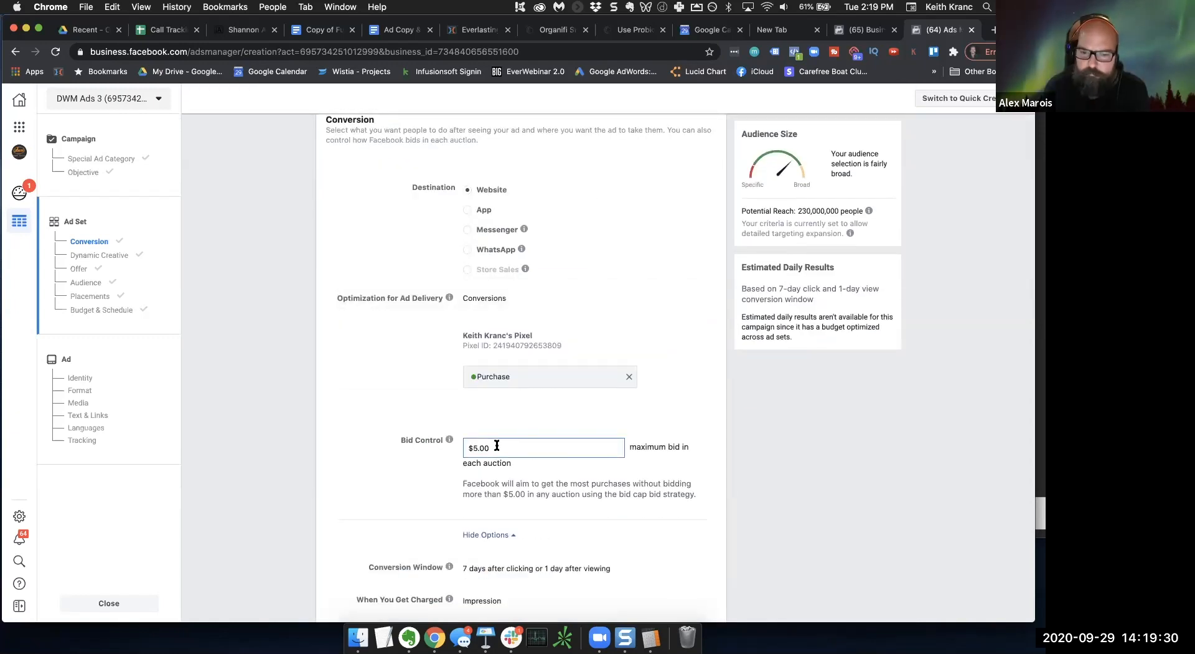
{"action": "left_click", "coordinate": [93, 171]}
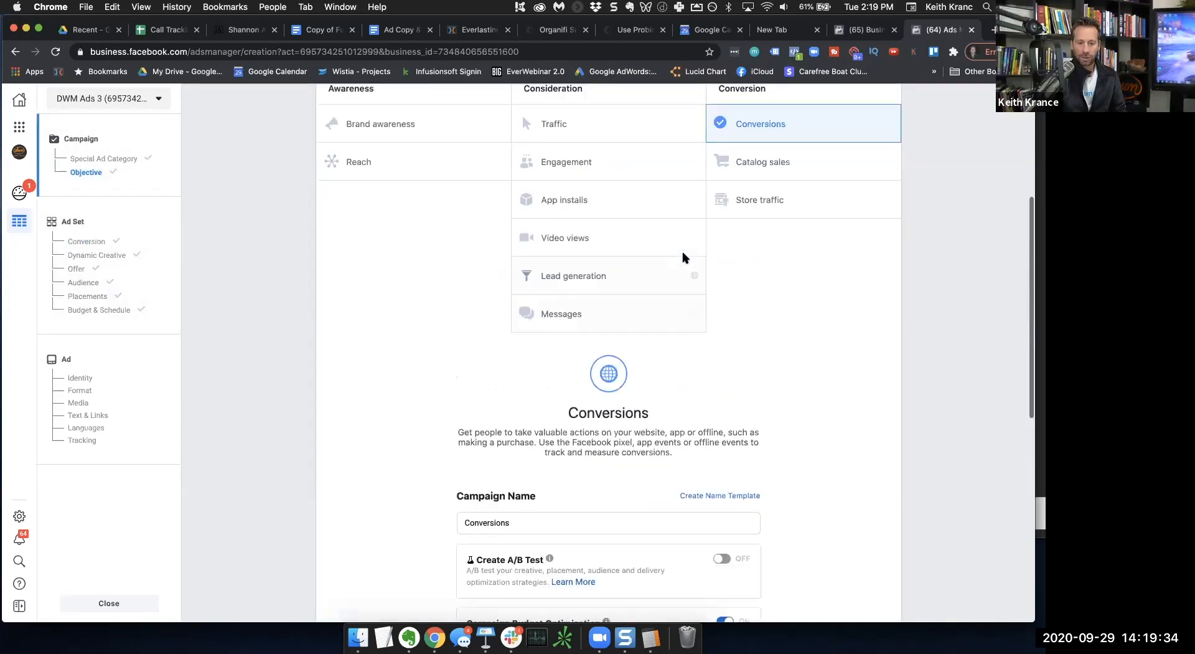
{"action": "scroll", "coordinate": [623, 435], "scroll_direction": "down", "scroll_amount": 3}
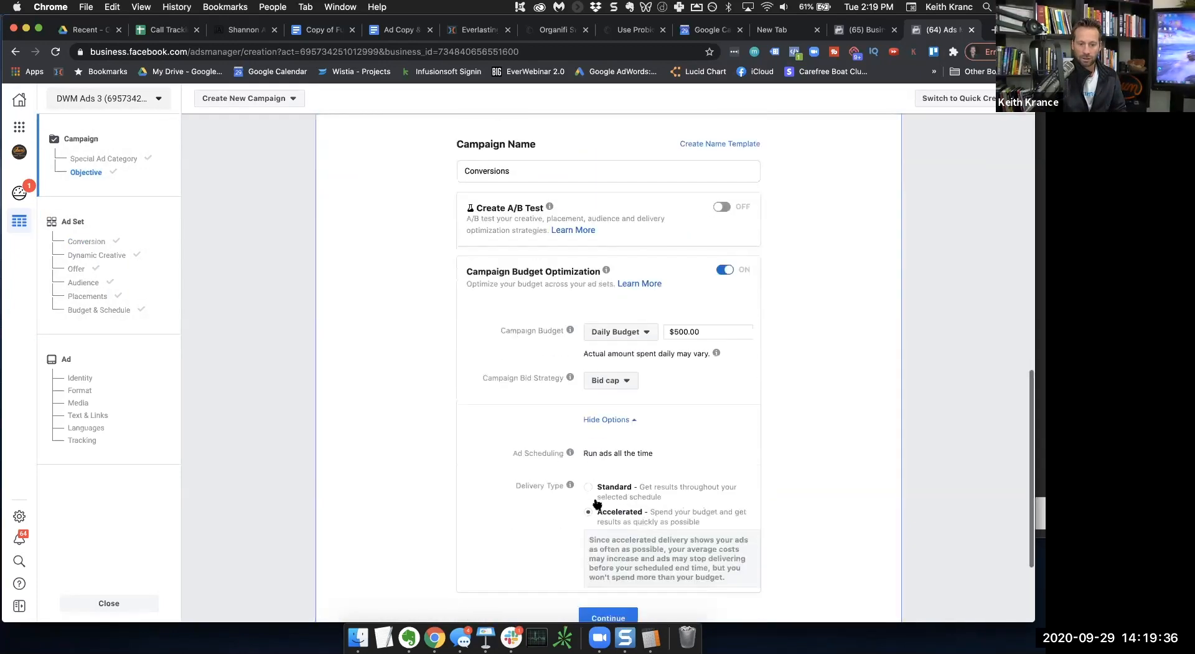
{"action": "left_click", "coordinate": [608, 562]}
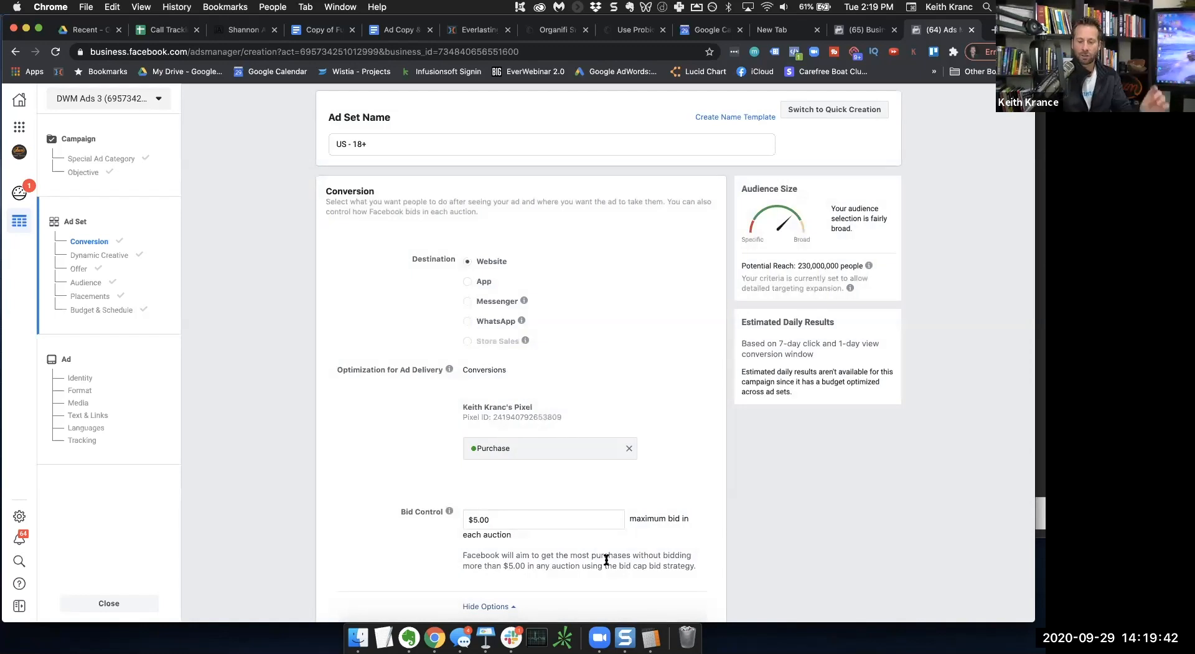
Step: Try 50 and 100 as the ad set's Bid Control amount, and clear the entry
{"action": "left_click", "coordinate": [511, 516]}
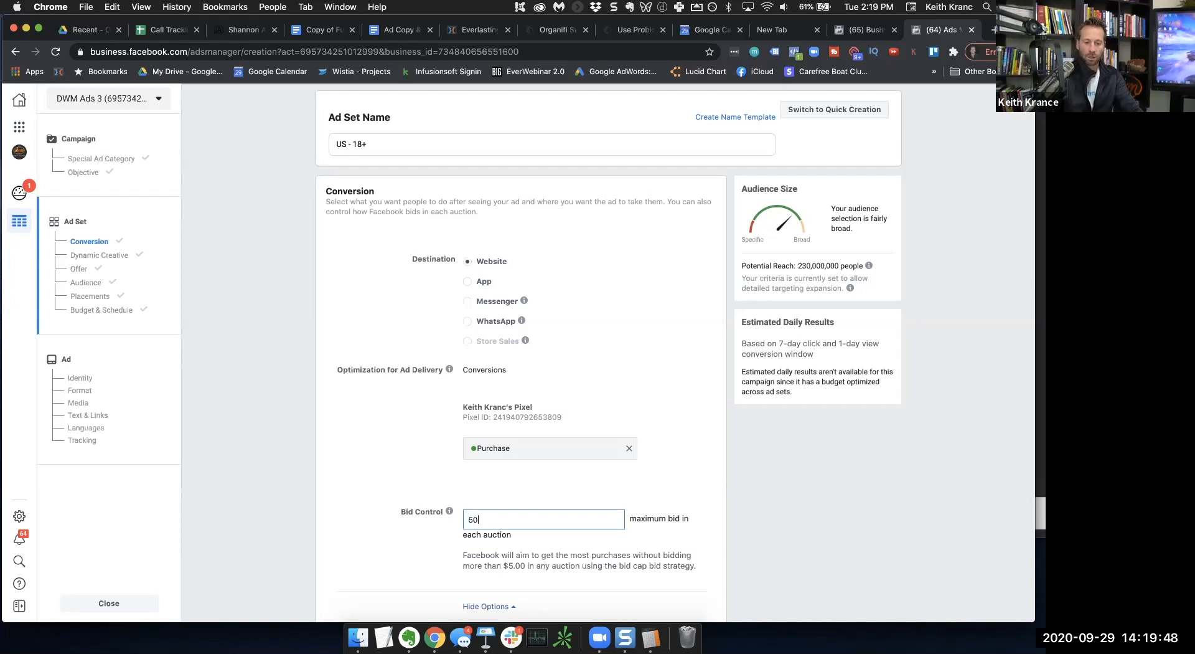
{"action": "type", "text": "100"}
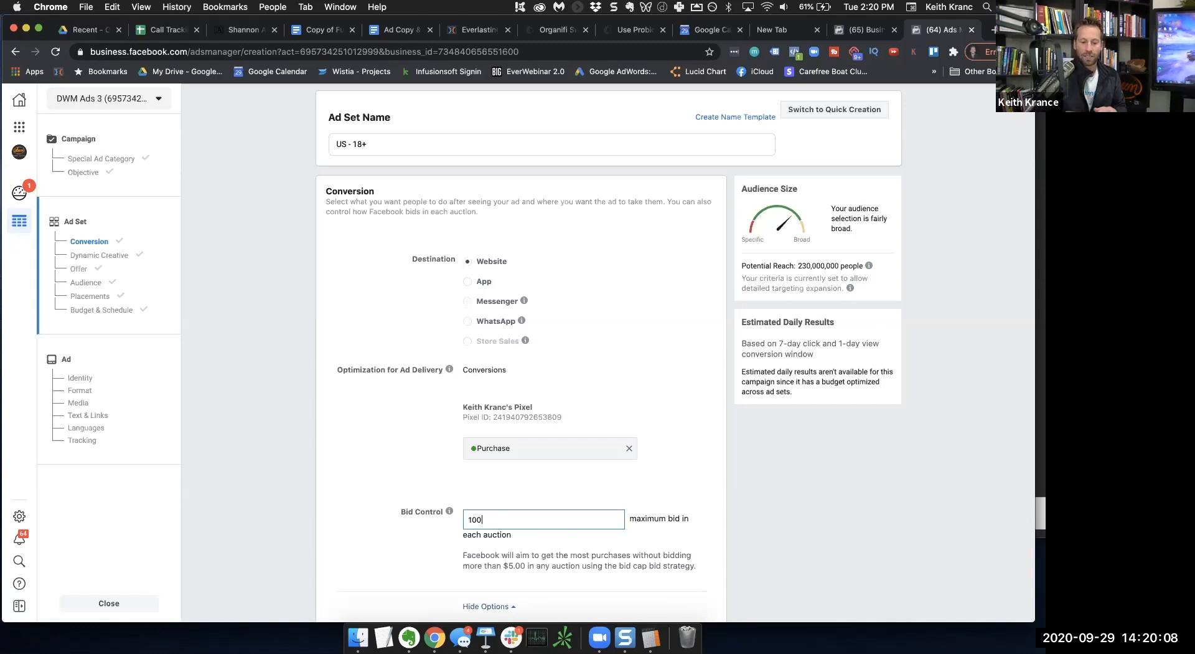
{"action": "type", "text": "50"}
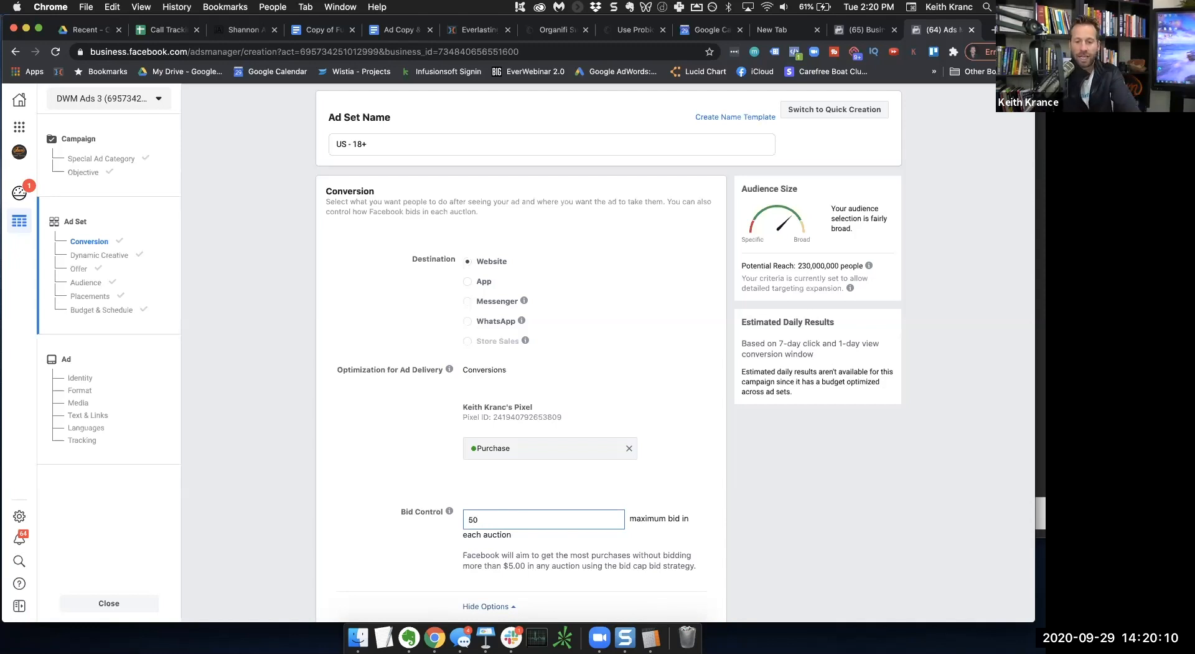
{"action": "key", "text": "BackSpace"}
{"action": "key", "text": "BackSpace"}
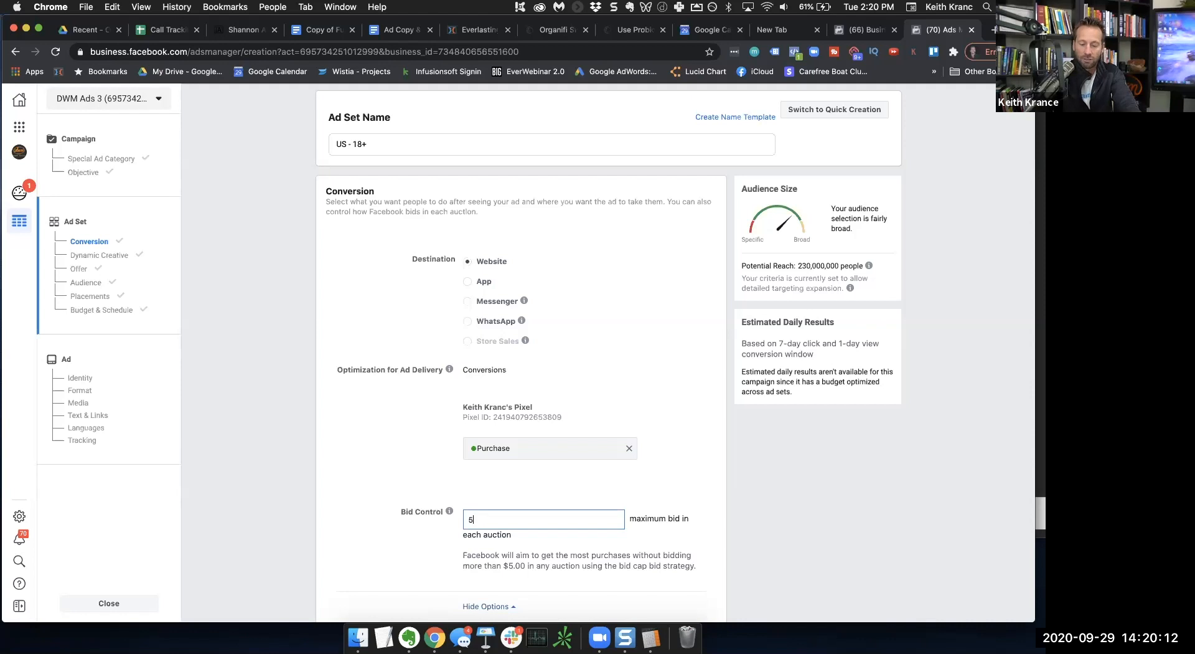